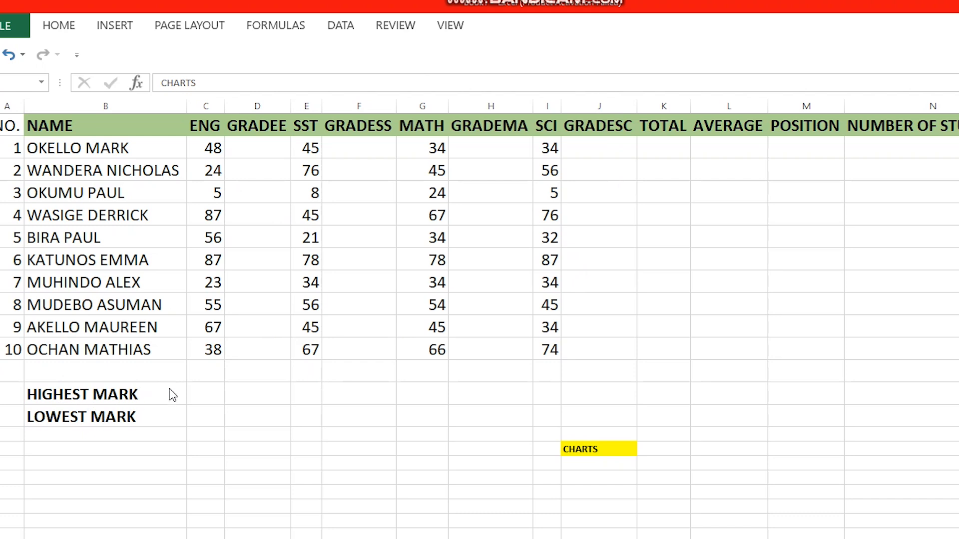
# Step: Enter =MAX(C2:C11) in C16 and fill it across to L16, giving 87 for ENG
pyautogui.click(213, 393)
pyautogui.click(213, 395)
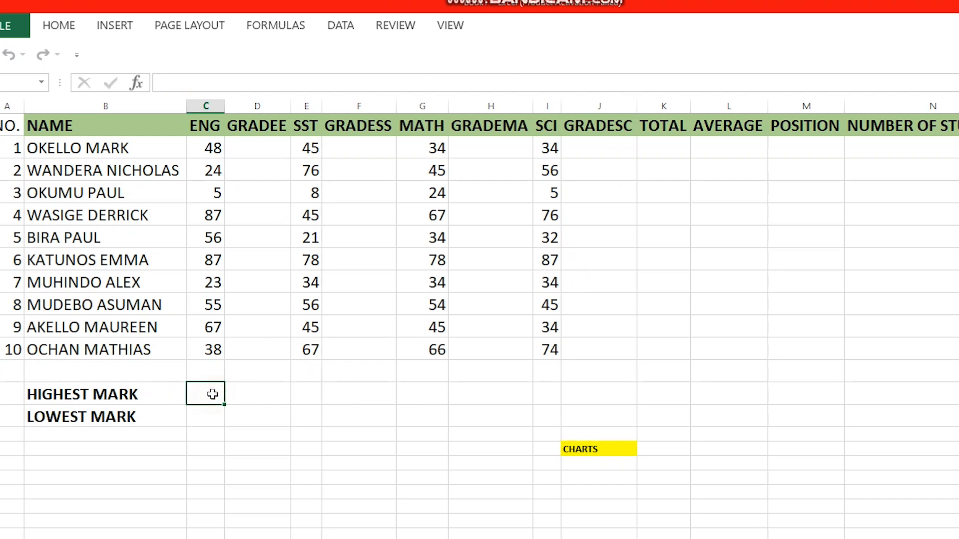
pyautogui.doubleClick(212, 395)
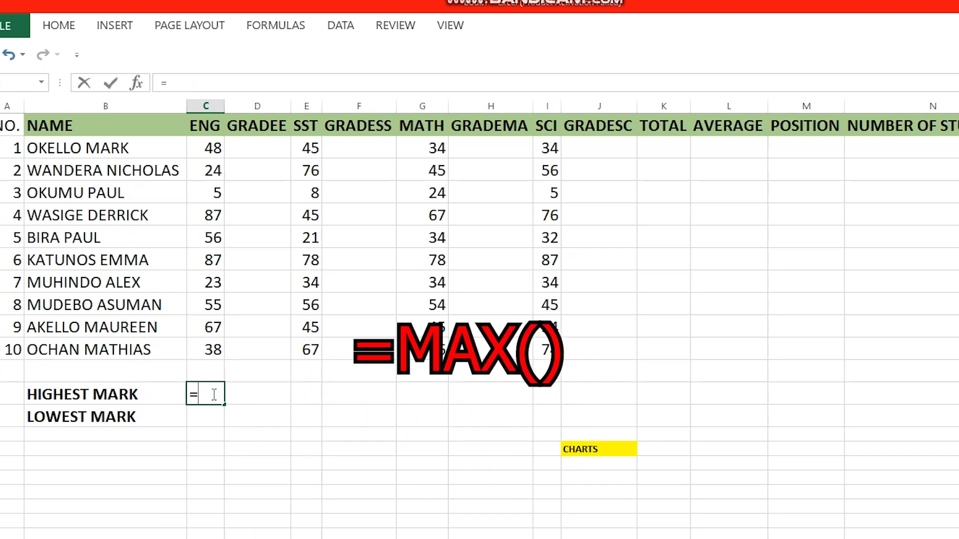
pyautogui.write('=MAX')
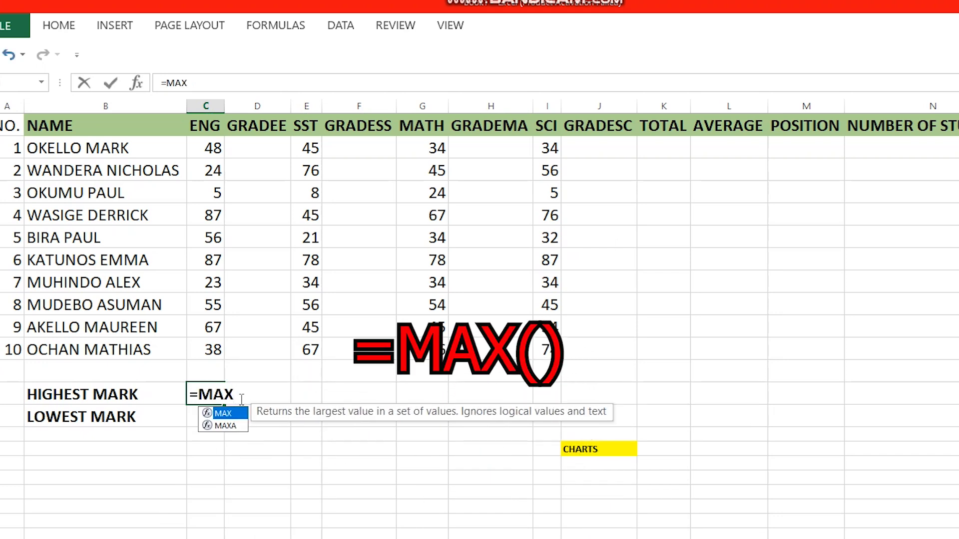
pyautogui.write('(')
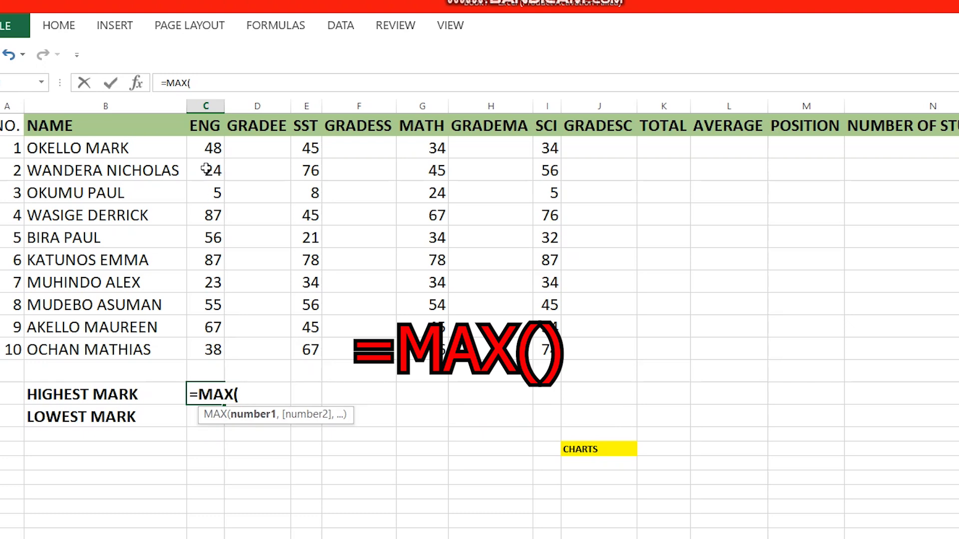
pyautogui.moveTo(206, 149); pyautogui.dragTo(200, 346)
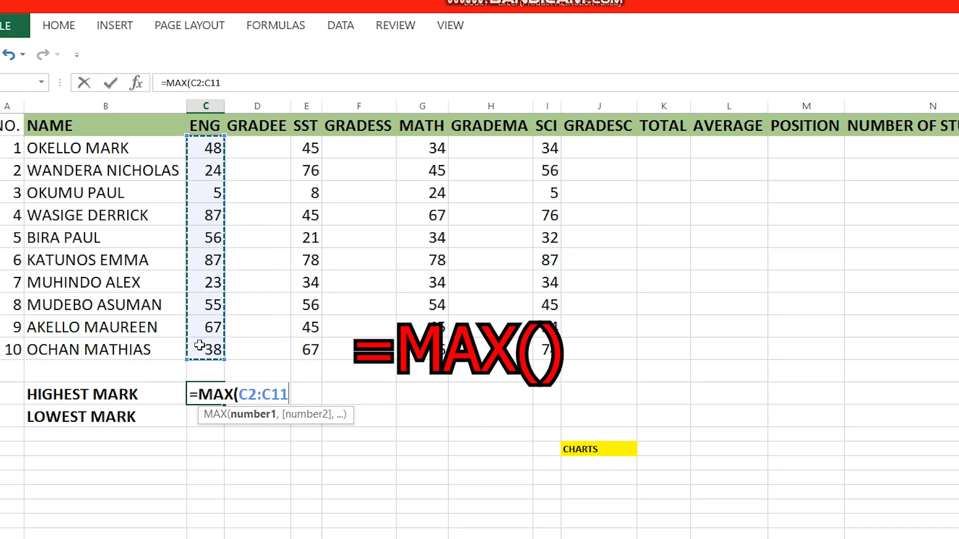
pyautogui.write(')')
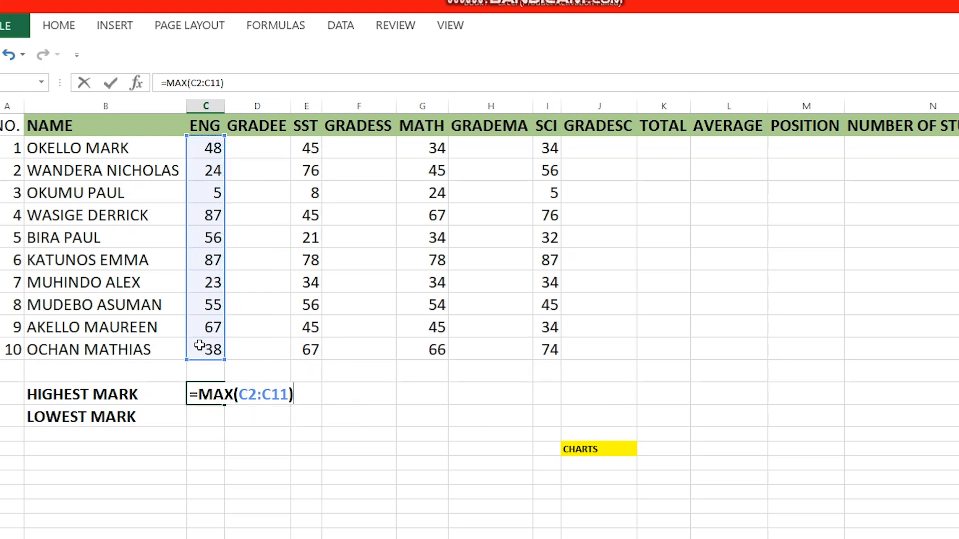
pyautogui.press('Return')
pyautogui.click(210, 389)
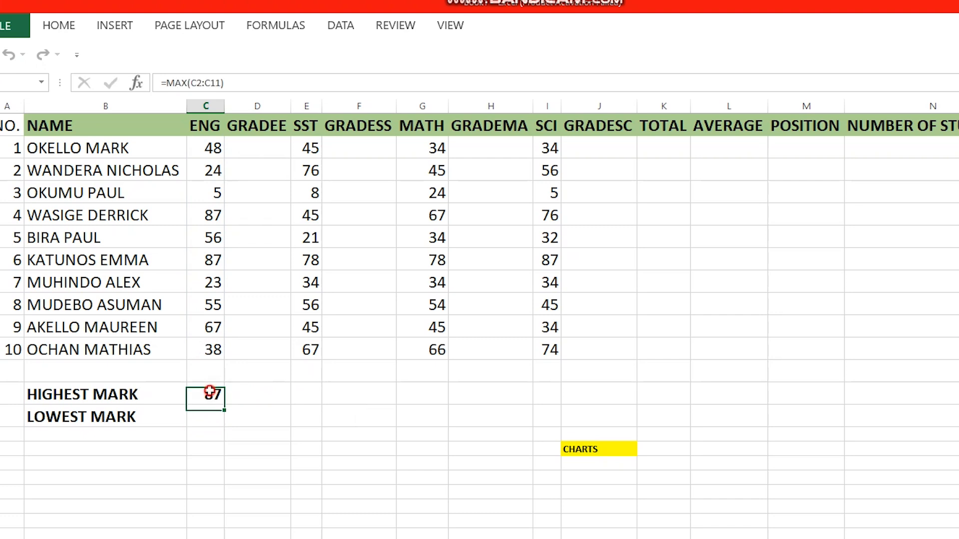
pyautogui.moveTo(223, 407); pyautogui.dragTo(737, 396)
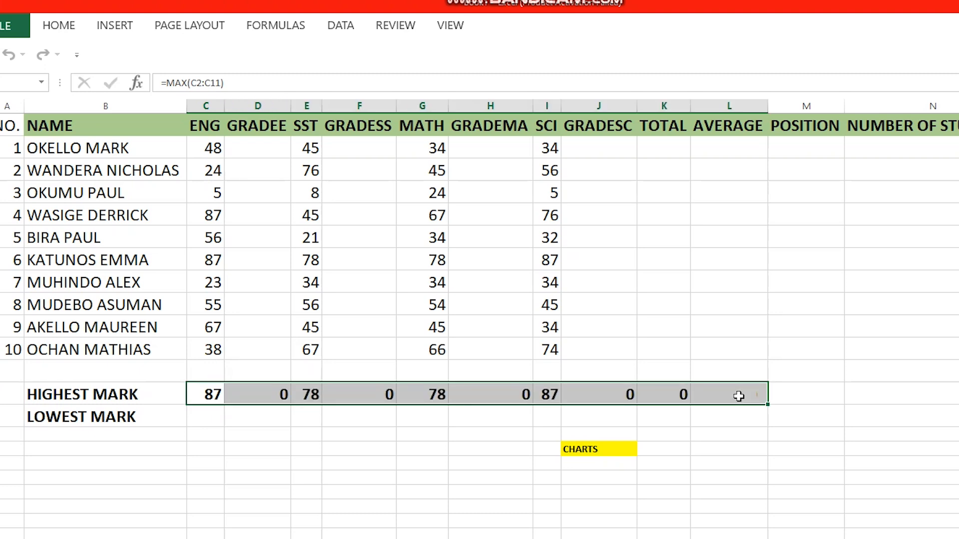
# Step: Enter =MIN(C2:C11) in C17 and fill it across to L17 (5 ENG, 8 SST, 24 MATH)
pyautogui.click(205, 423)
pyautogui.write('=MIN')
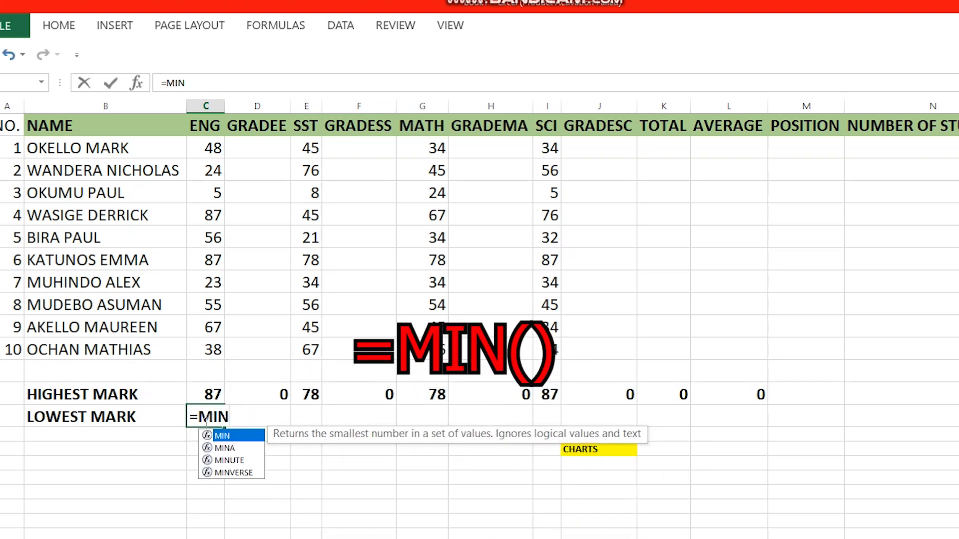
pyautogui.write('(')
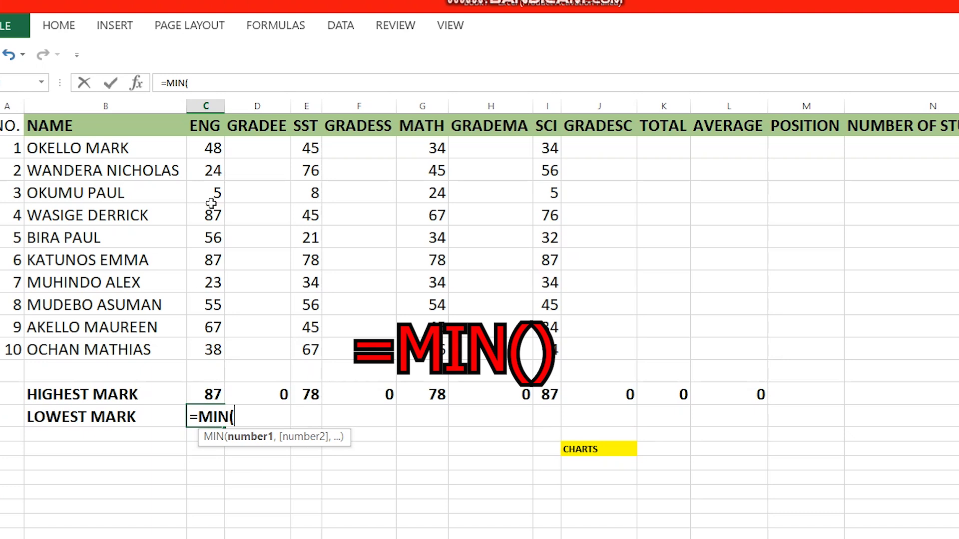
pyautogui.moveTo(204, 147); pyautogui.dragTo(205, 343)
pyautogui.write(')')
pyautogui.press('Return')
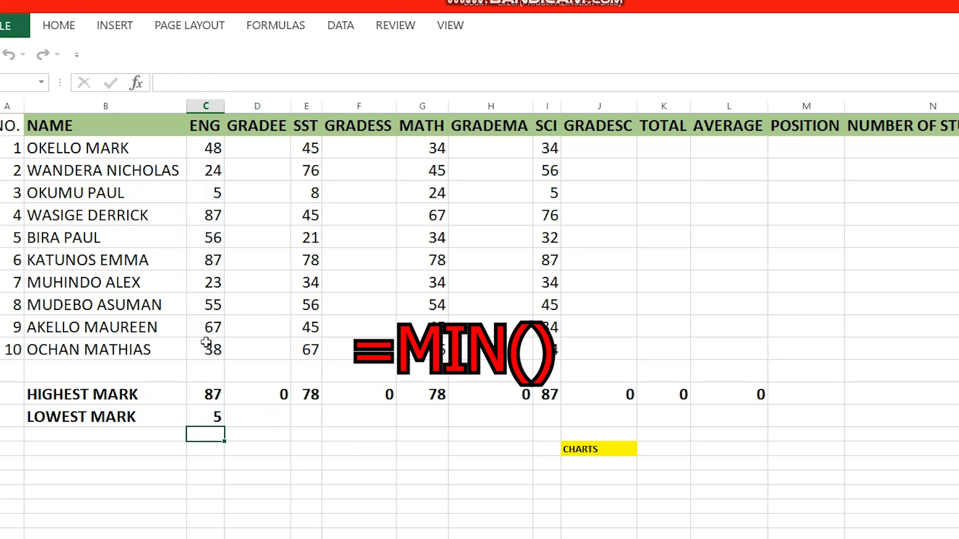
pyautogui.click(218, 419)
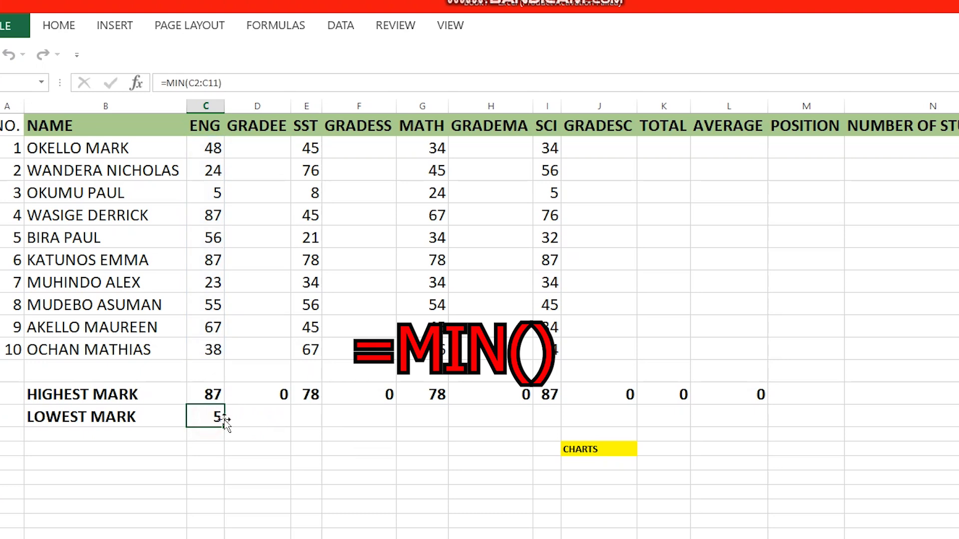
pyautogui.moveTo(223, 422); pyautogui.dragTo(760, 417)
pyautogui.click(264, 394)
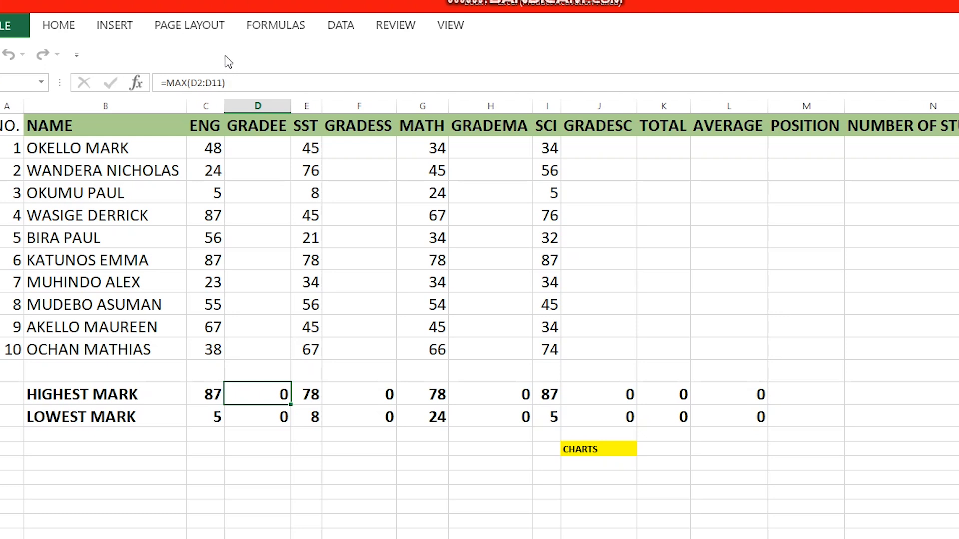
# Step: Delete the MAX and MIN formulas from D16, D17, F16 and F17, leaving them blank
pyautogui.moveTo(233, 82); pyautogui.dragTo(152, 84)
pyautogui.press('BackSpace')
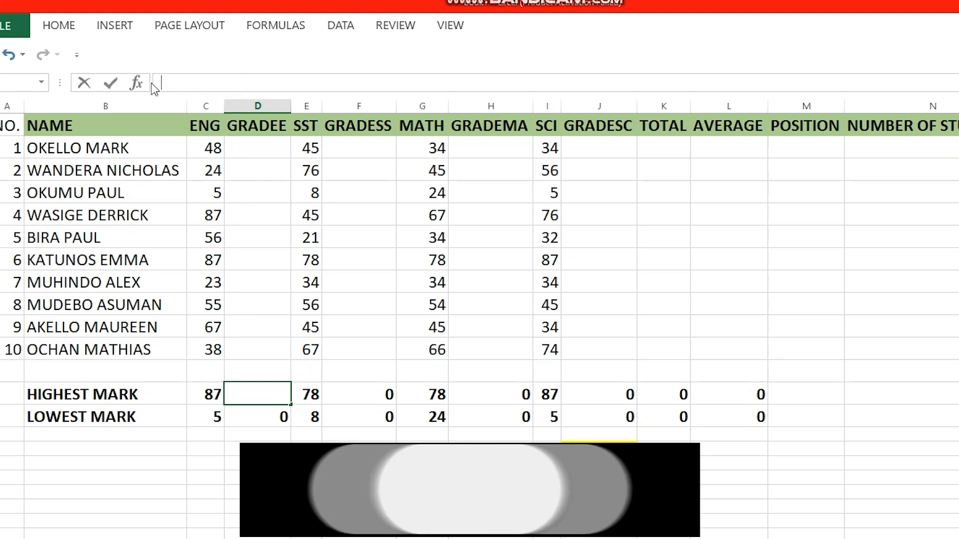
pyautogui.doubleClick(249, 420)
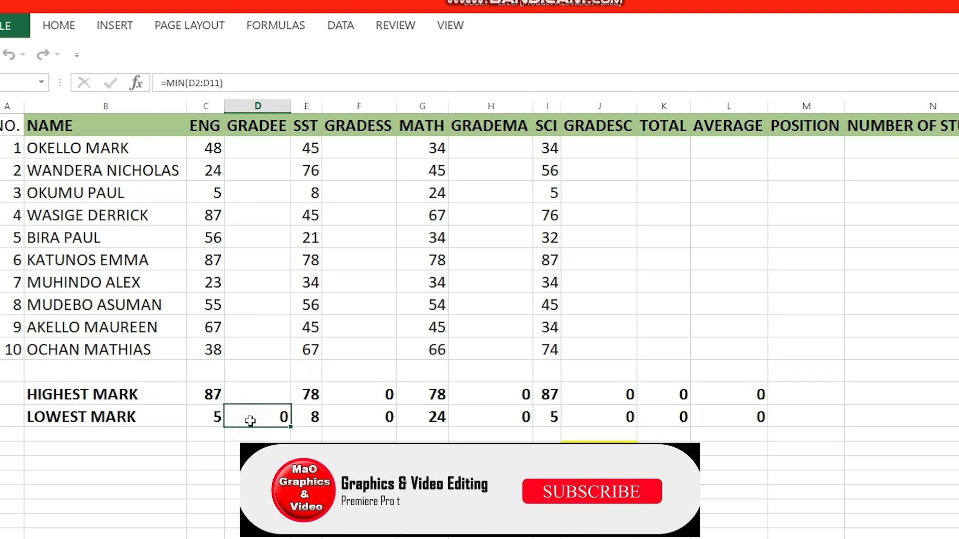
pyautogui.press('BackSpace')
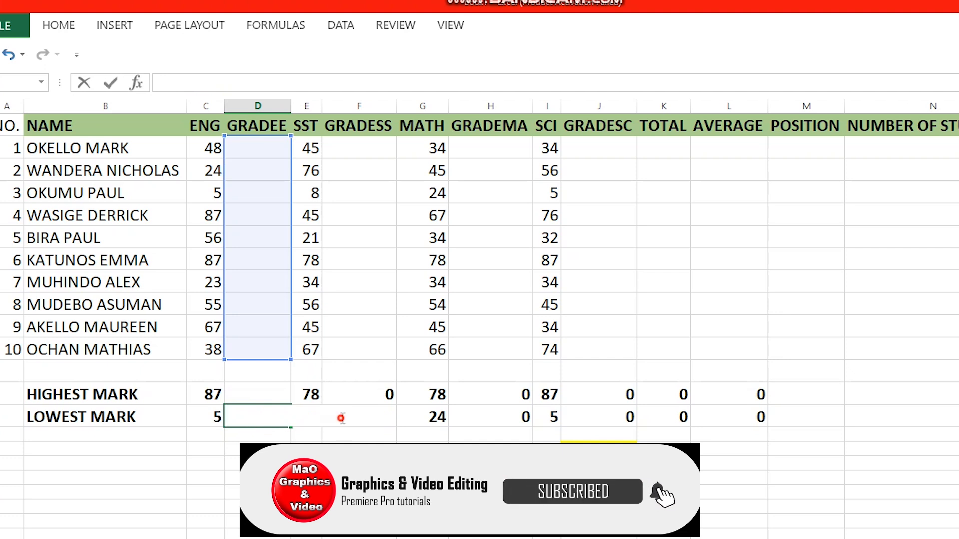
pyautogui.click(368, 392)
pyautogui.doubleClick(370, 391)
pyautogui.press('BackSpace')
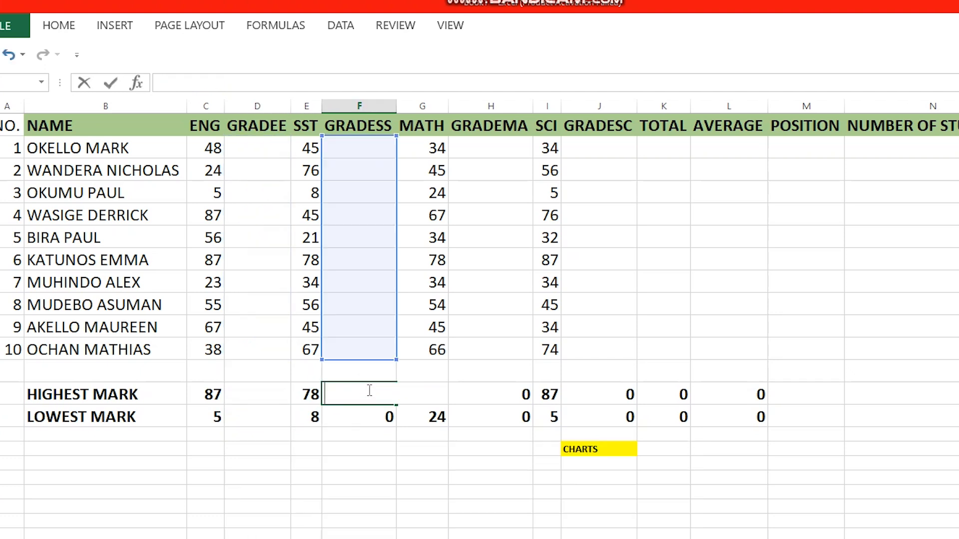
pyautogui.click(368, 417)
pyautogui.doubleClick(372, 419)
pyautogui.press('BackSpace')
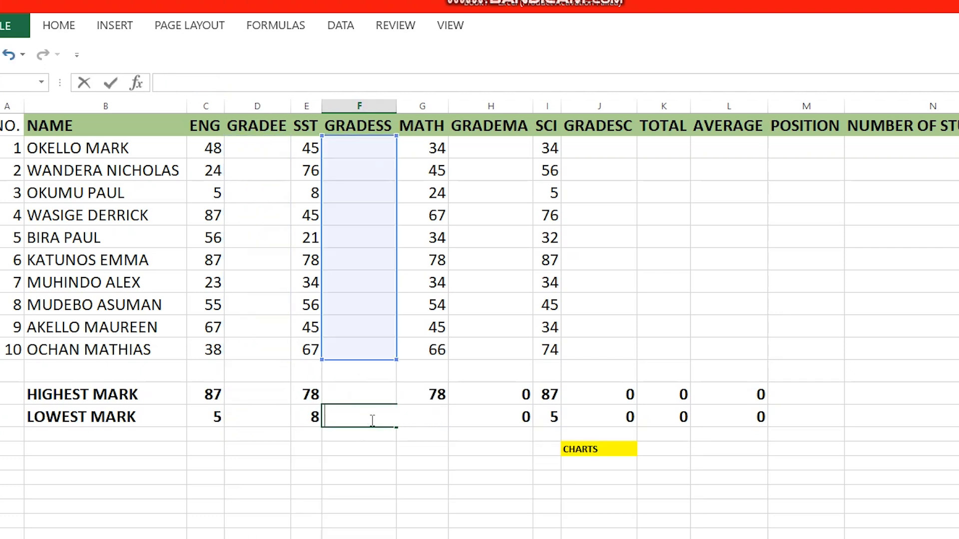
pyautogui.click(444, 463)
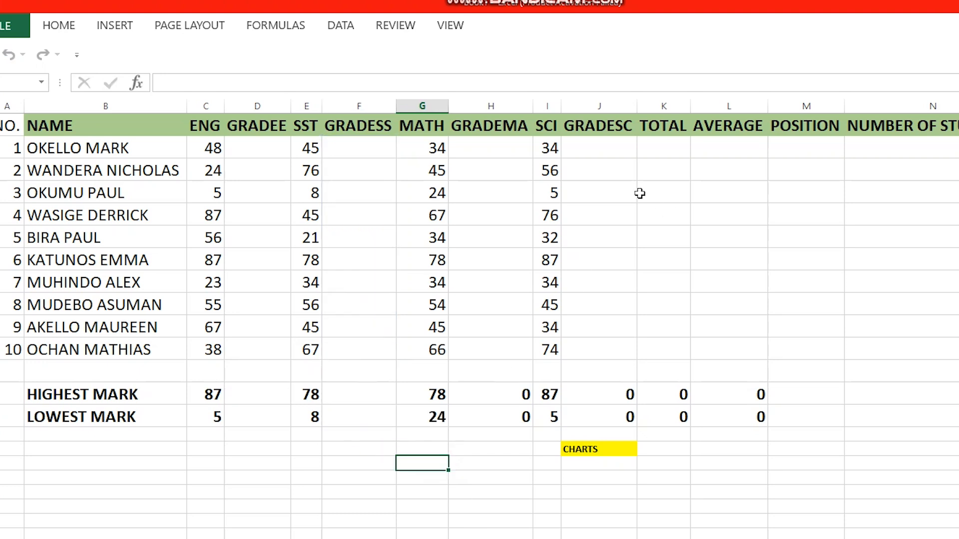
pyautogui.click(657, 151)
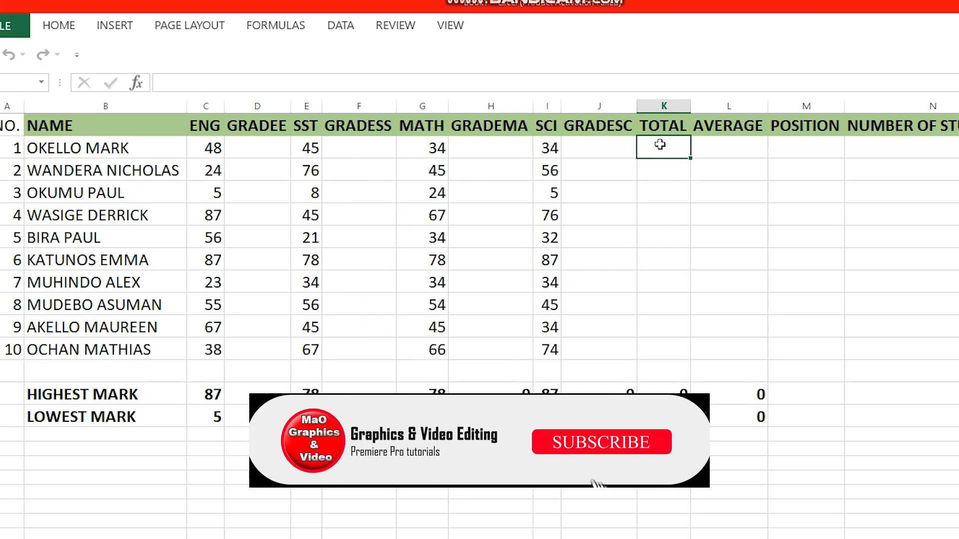
# Step: Attempt a SUM total in K2, then clear the resulting #NAME? error
pyautogui.write('=')
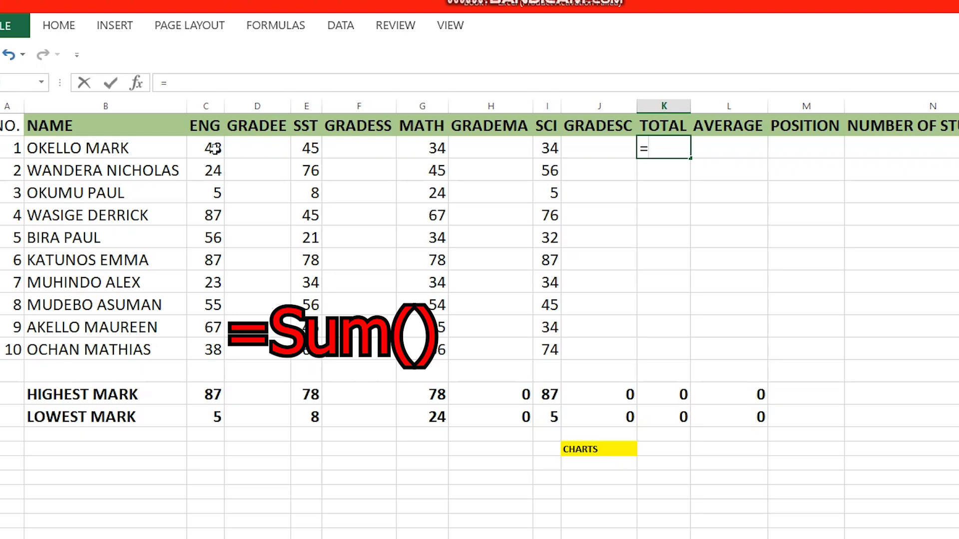
pyautogui.write('SUM')
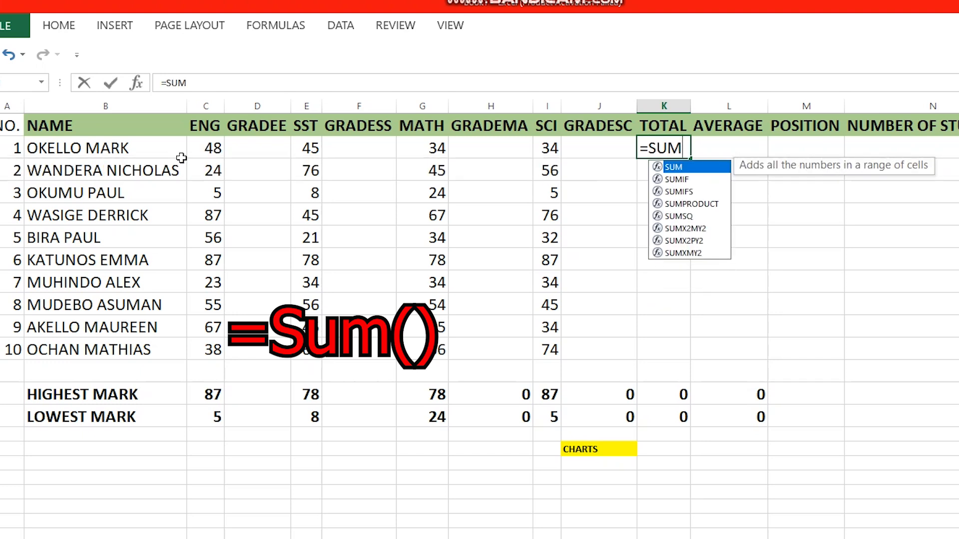
pyautogui.moveTo(209, 148)
pyautogui.mouseDown()
pyautogui.moveTo(594, 158)
pyautogui.moveTo(200, 150)
pyautogui.mouseUp()
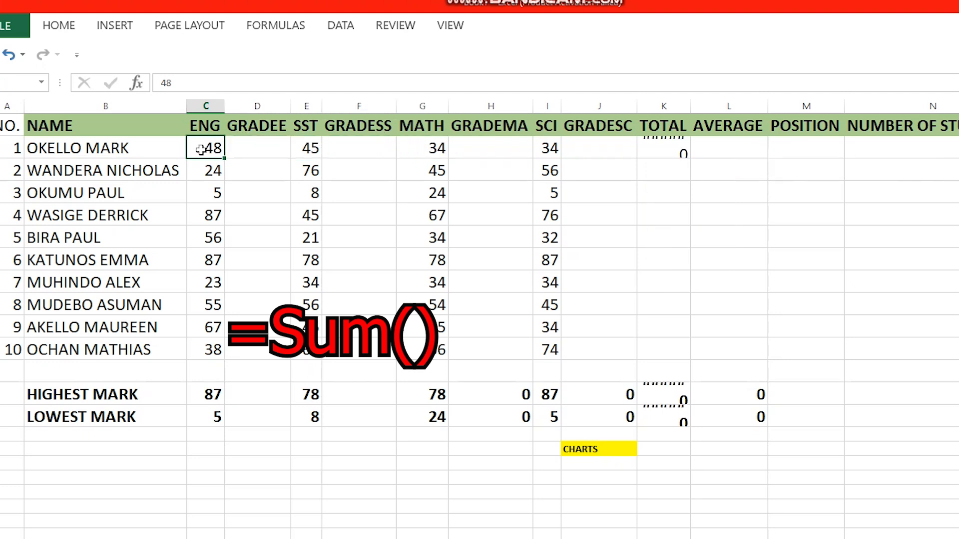
pyautogui.click(677, 148)
pyautogui.press('Delete')
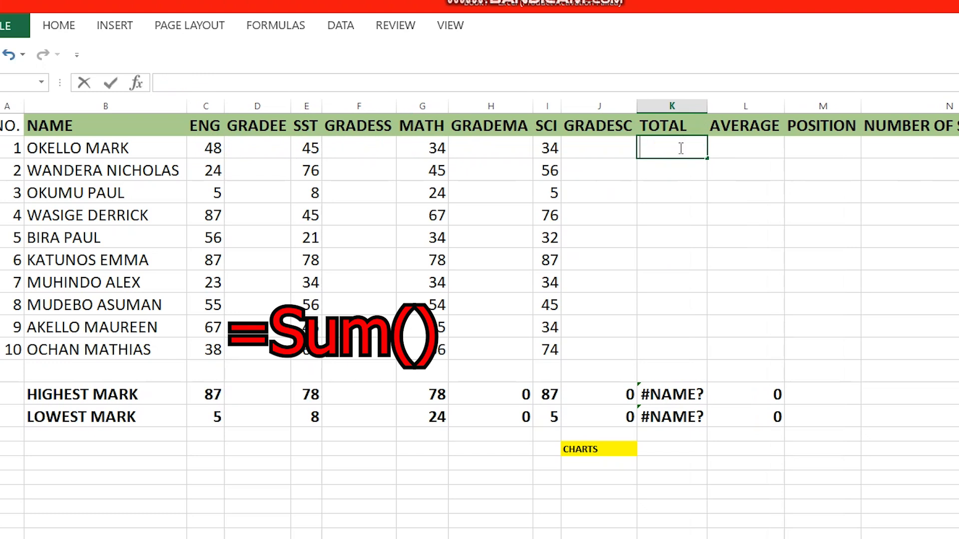
# Step: Enter =SUM(C2:J2) in K2 for 161, fill it down, then undo the fill
pyautogui.write('=')
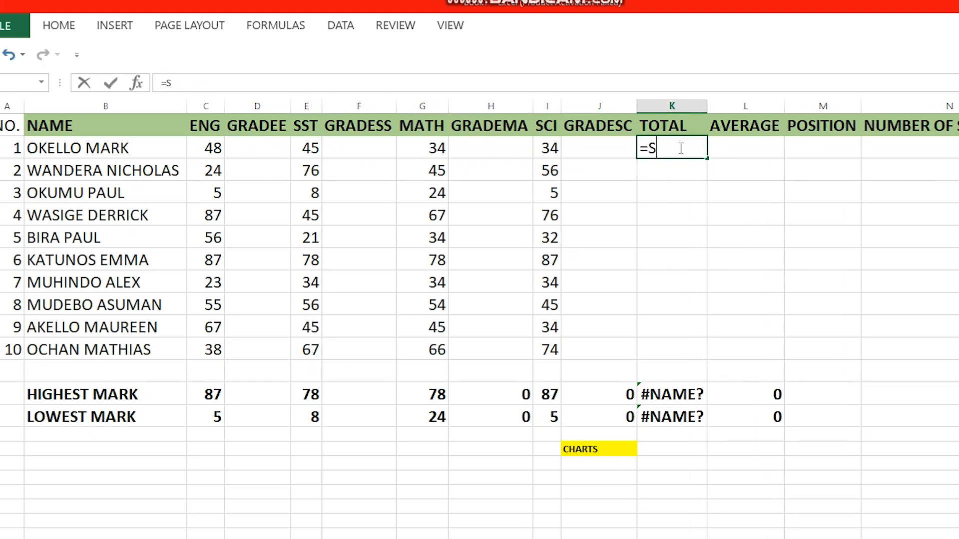
pyautogui.write('SUM(')
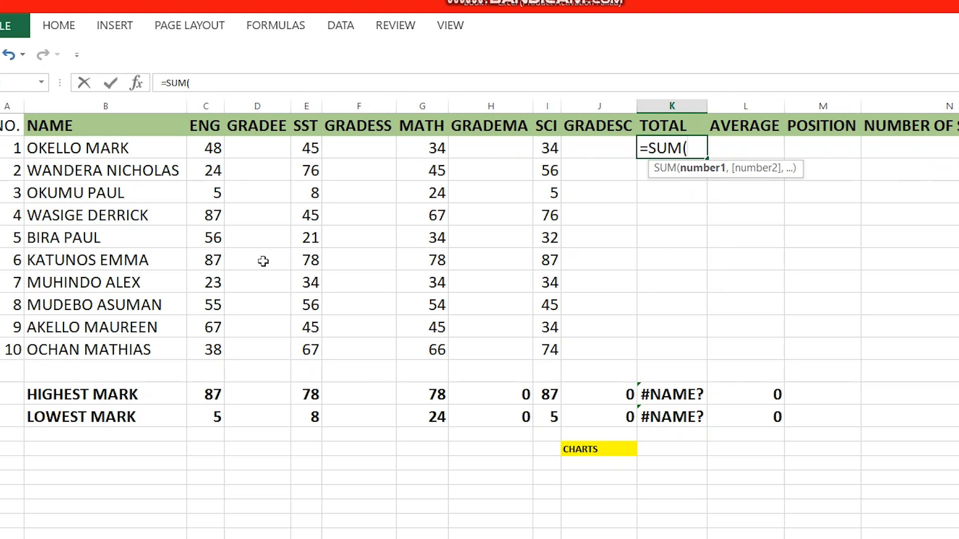
pyautogui.moveTo(207, 150); pyautogui.dragTo(584, 156)
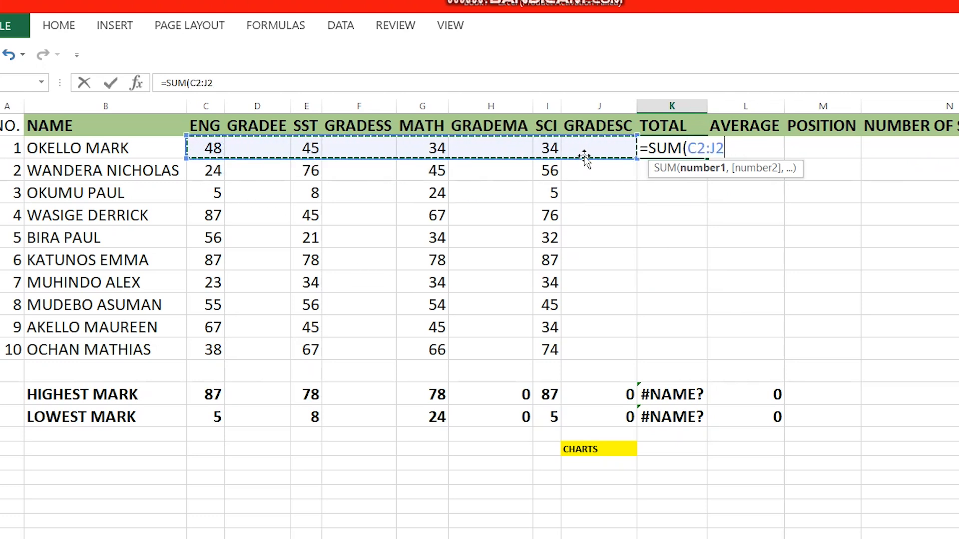
pyautogui.write(')')
pyautogui.press('Return')
pyautogui.click(674, 149)
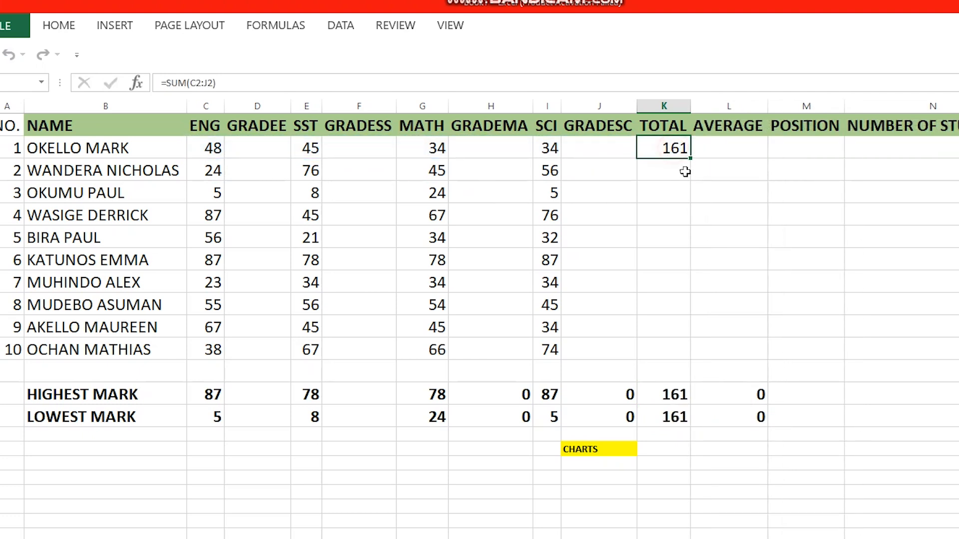
pyautogui.moveTo(690, 160); pyautogui.dragTo(679, 368)
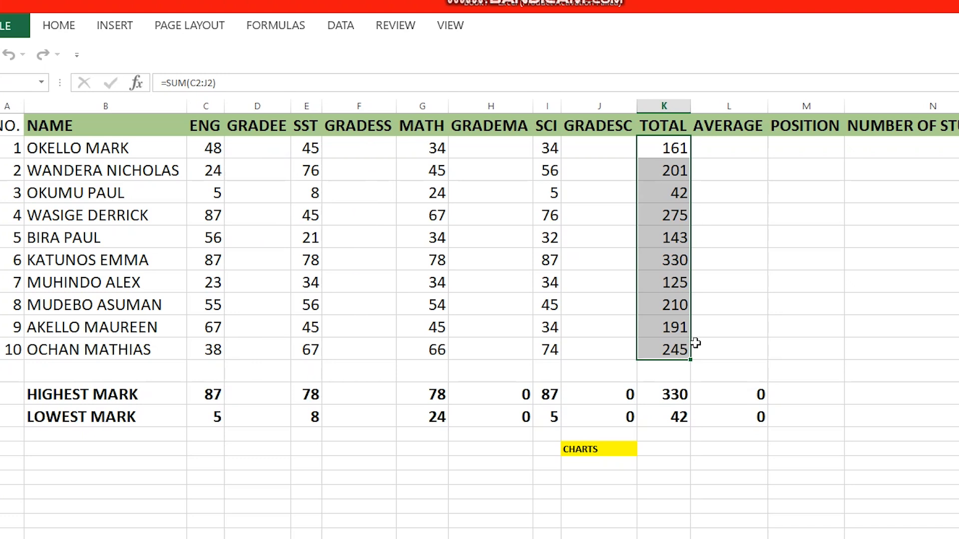
pyautogui.hotkey('ctrl', 'z')
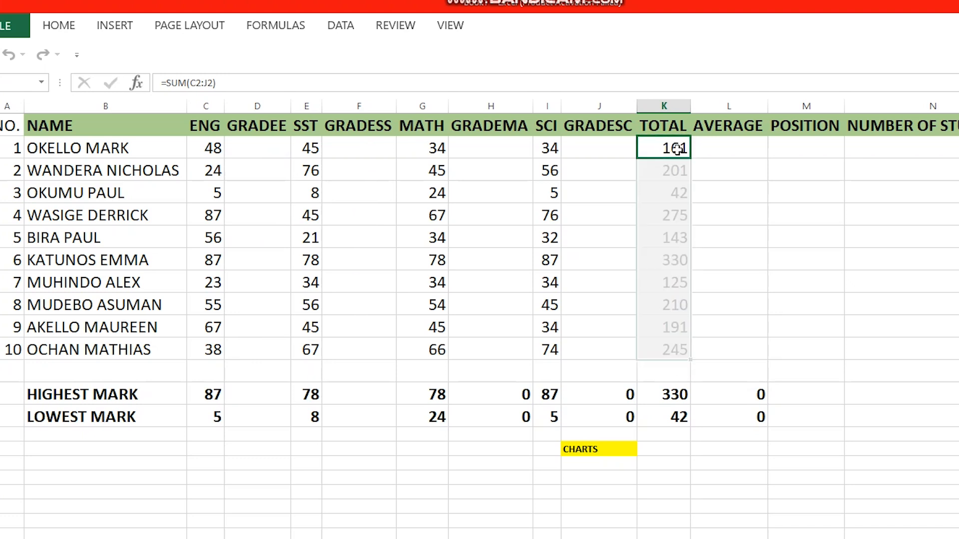
# Step: Erase the existing C2:J2 total formula from K2
pyautogui.doubleClick(684, 149)
pyautogui.moveTo(724, 148); pyautogui.dragTo(718, 148)
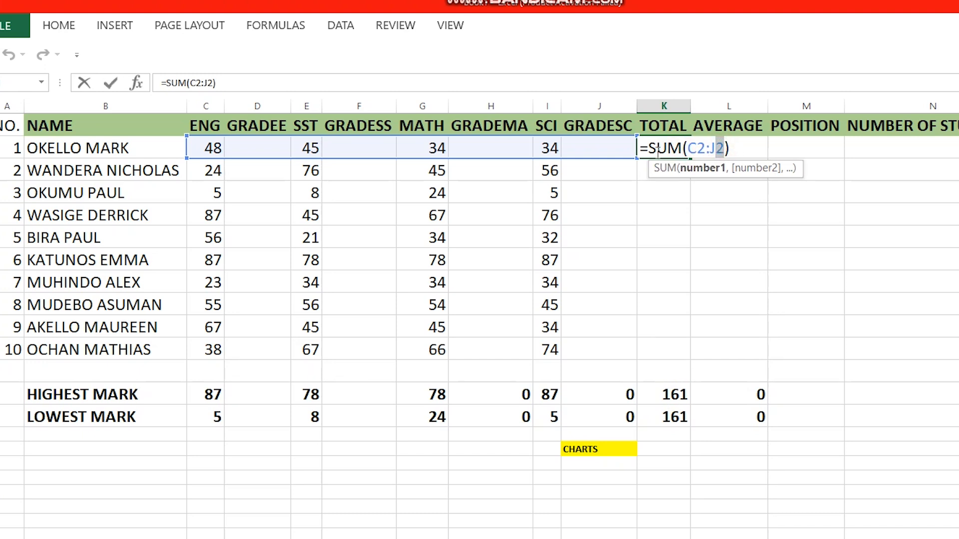
pyautogui.click(645, 148)
pyautogui.click(732, 148)
pyautogui.press('BackSpace')
pyautogui.press('BackSpace')
pyautogui.press('BackSpace')
pyautogui.press('BackSpace')
pyautogui.press('BackSpace')
pyautogui.press('BackSpace')
pyautogui.press('BackSpace')
pyautogui.press('BackSpace')
pyautogui.press('BackSpace')
pyautogui.press('BackSpace')
pyautogui.press('BackSpace')
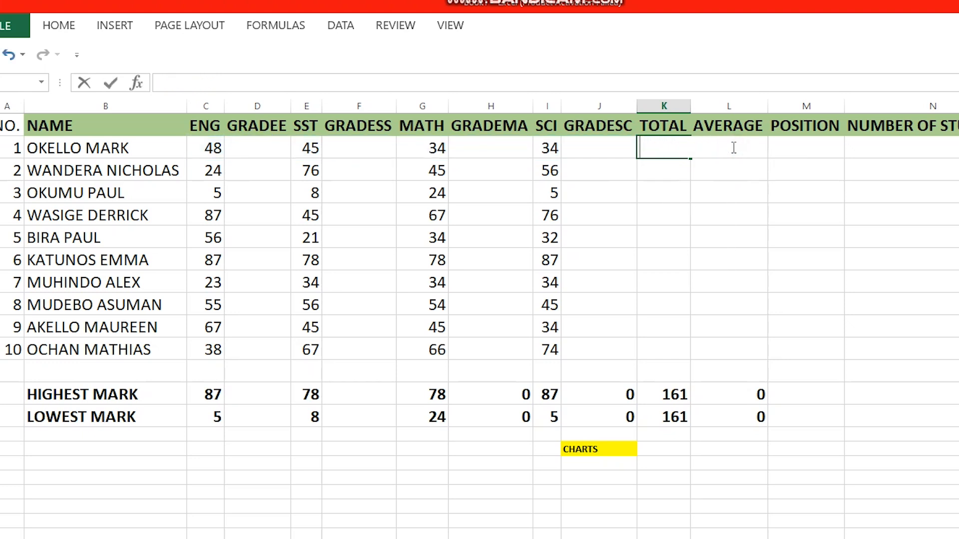
# Step: Enter =SUM(C2,E2,G2,I2) in K2 and fill it down to K11
pyautogui.write('=SUM')
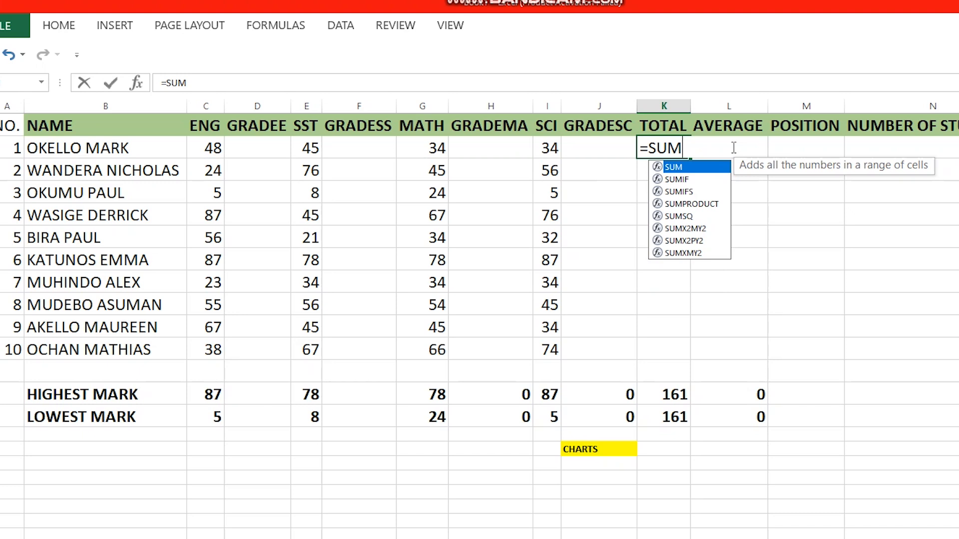
pyautogui.write('(')
pyautogui.click(213, 148)
pyautogui.write(',')
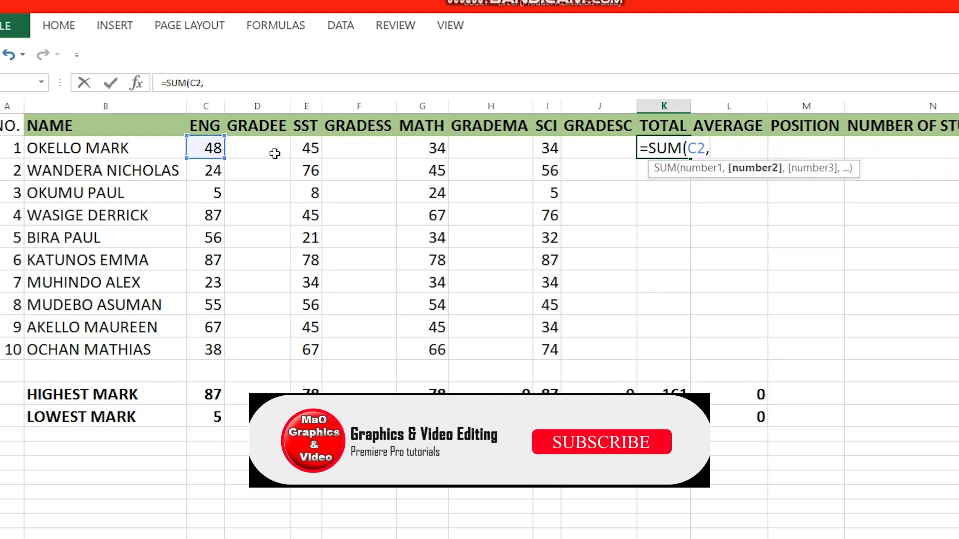
pyautogui.click(306, 151)
pyautogui.write(',')
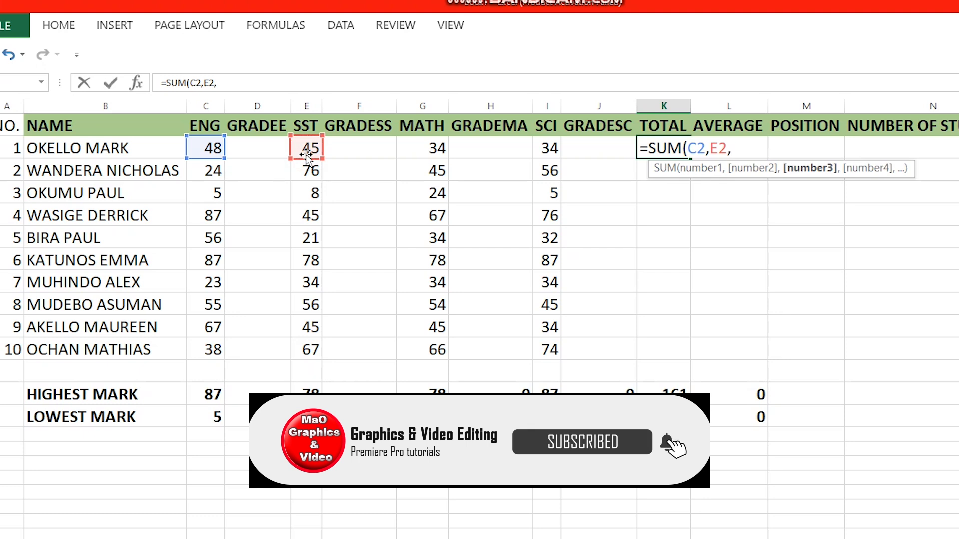
pyautogui.click(420, 149)
pyautogui.write(',')
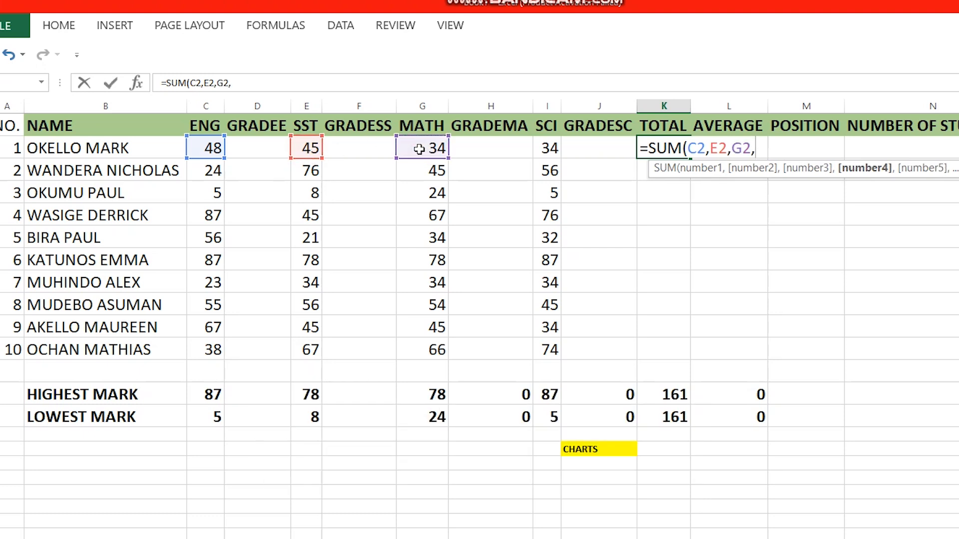
pyautogui.click(542, 152)
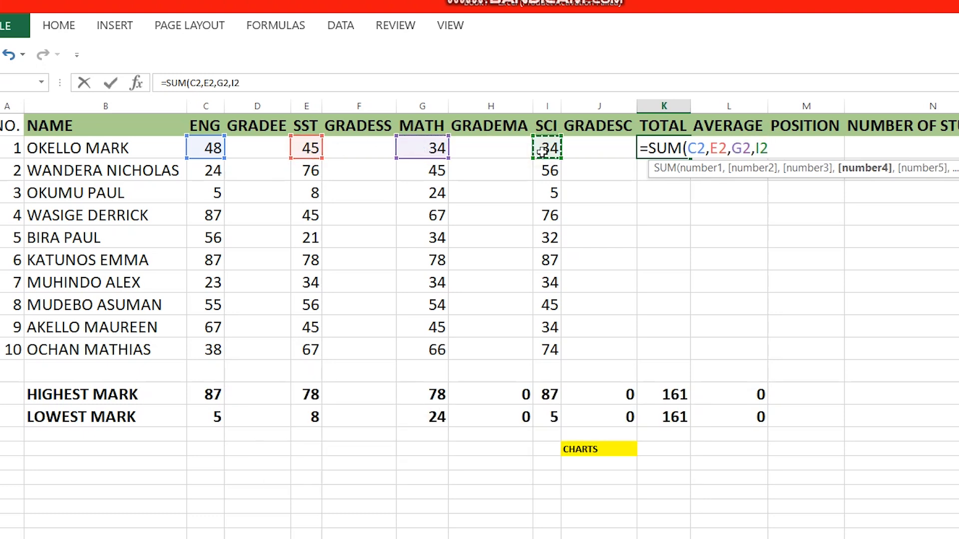
pyautogui.write(')')
pyautogui.press('Return')
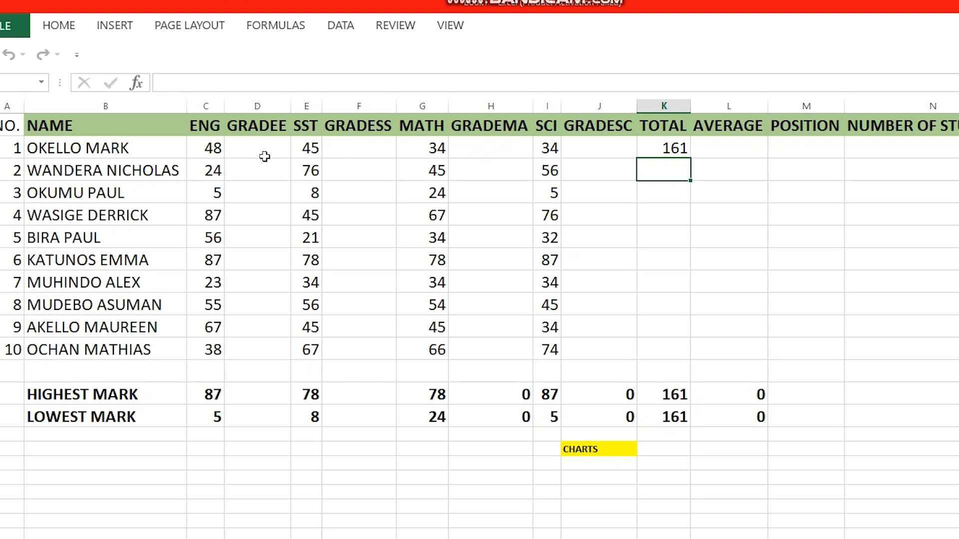
pyautogui.click(670, 146)
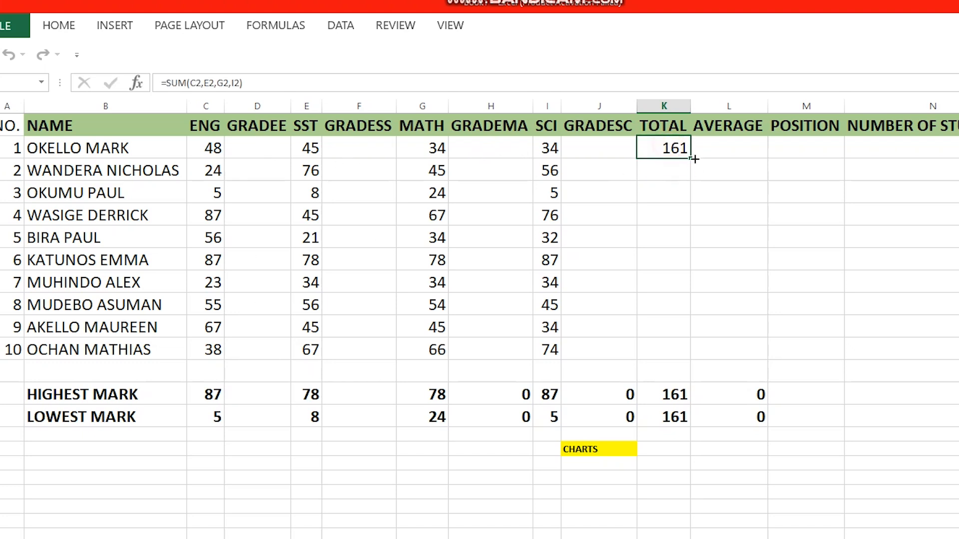
pyautogui.moveTo(692, 159); pyautogui.dragTo(692, 360)
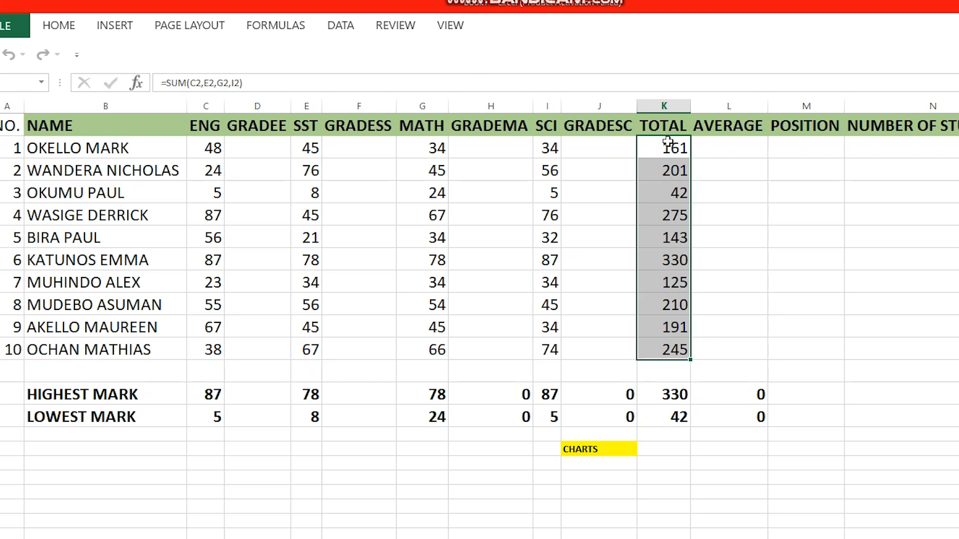
# Step: Enter =AVERAGE(C2,E2,G2,I2) in L2 for the first student
pyautogui.click(753, 153)
pyautogui.write('=A')
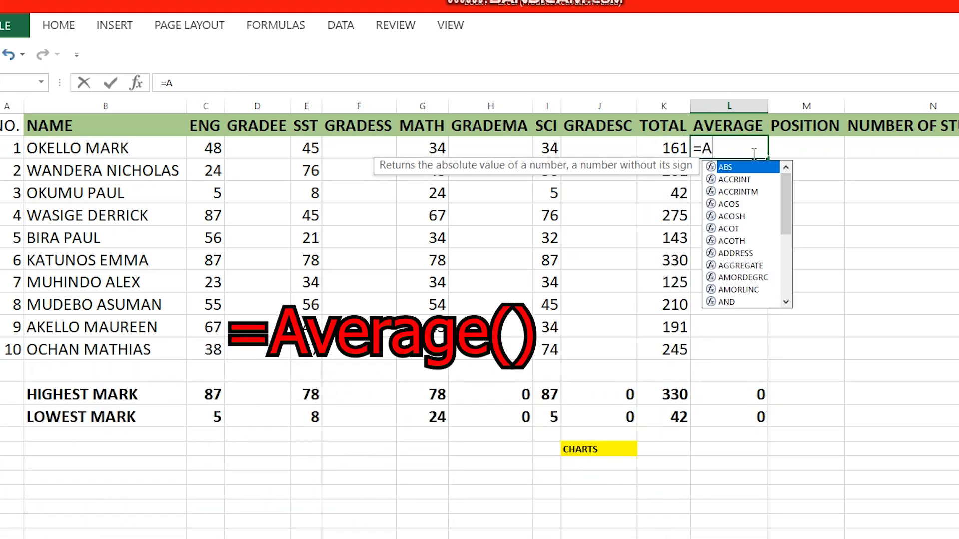
pyautogui.write('VERAGE')
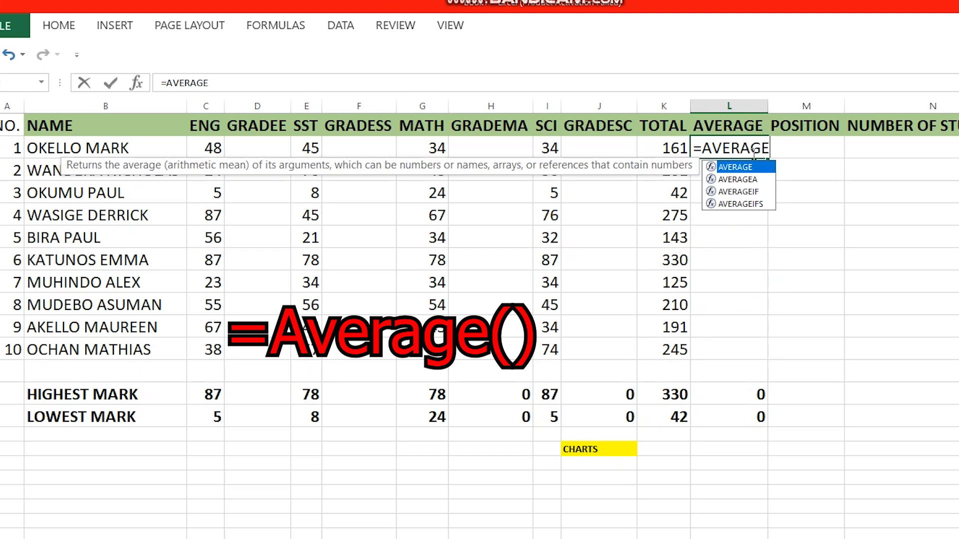
pyautogui.write('(')
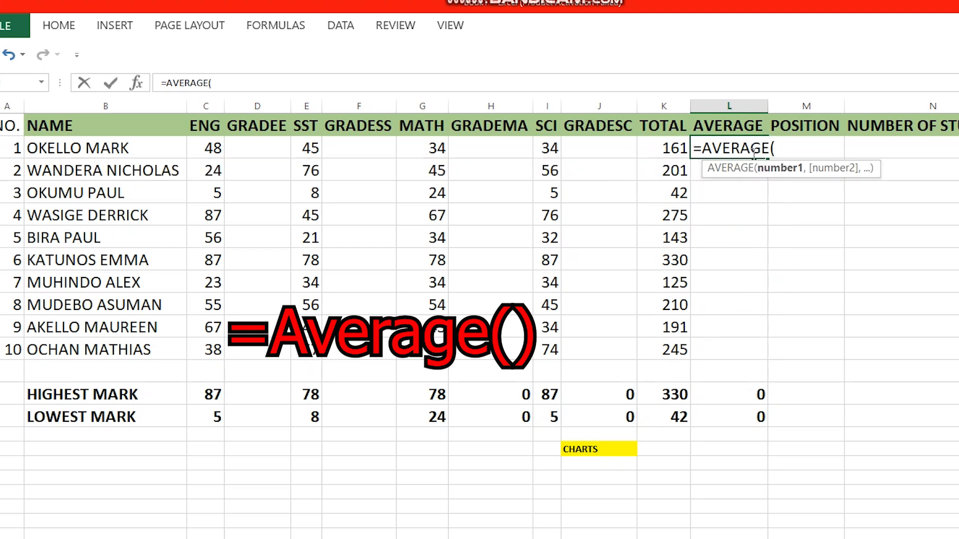
pyautogui.click(212, 145)
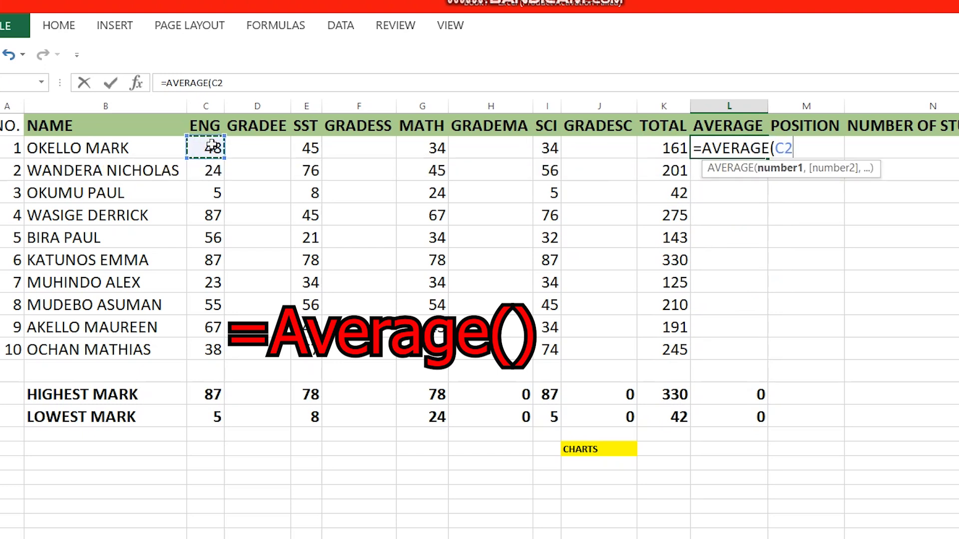
pyautogui.write(',')
pyautogui.click(309, 146)
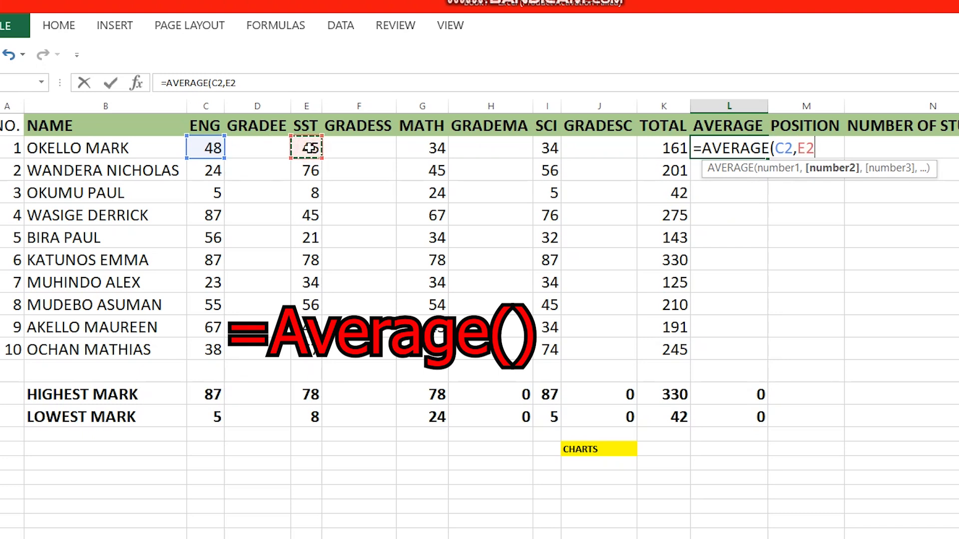
pyautogui.write(',')
pyautogui.click(428, 145)
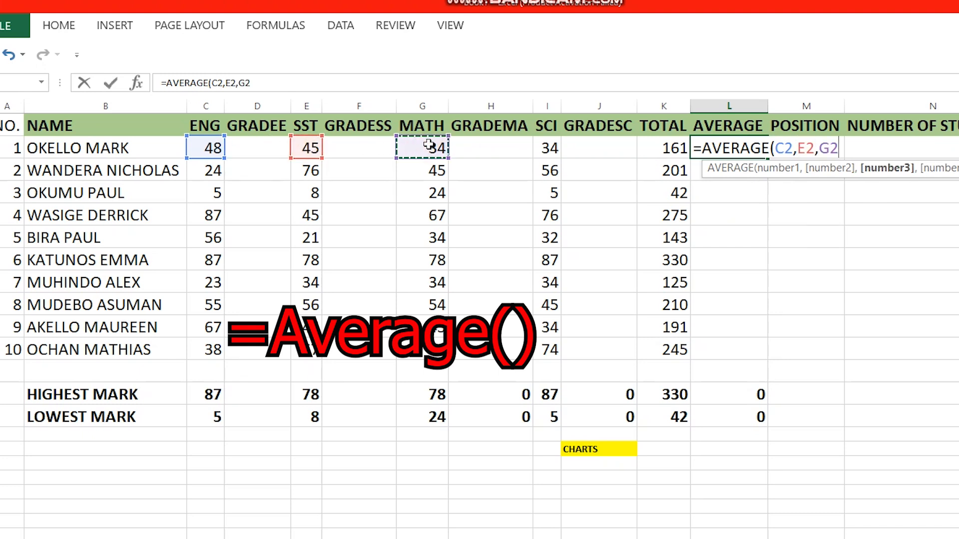
pyautogui.write(',')
pyautogui.click(549, 150)
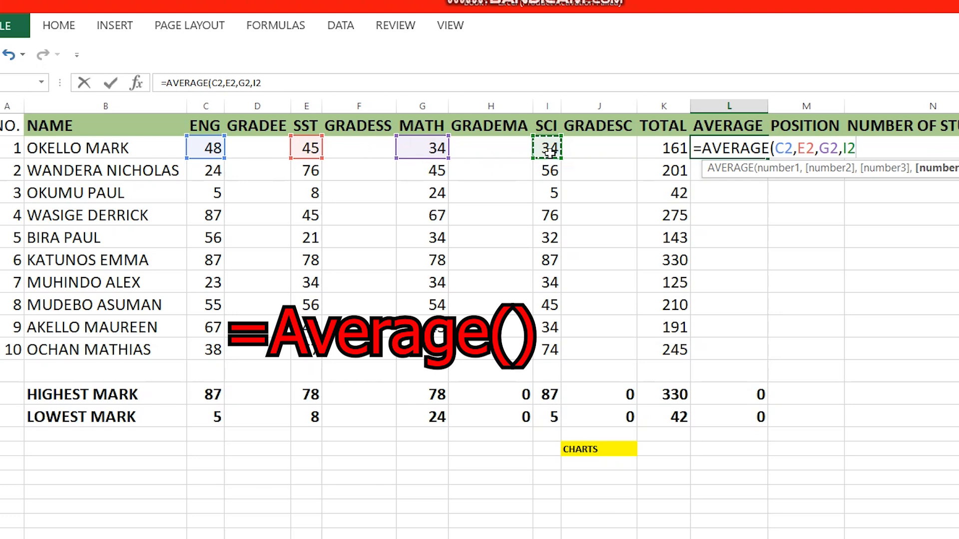
pyautogui.write(')')
pyautogui.press('Return')
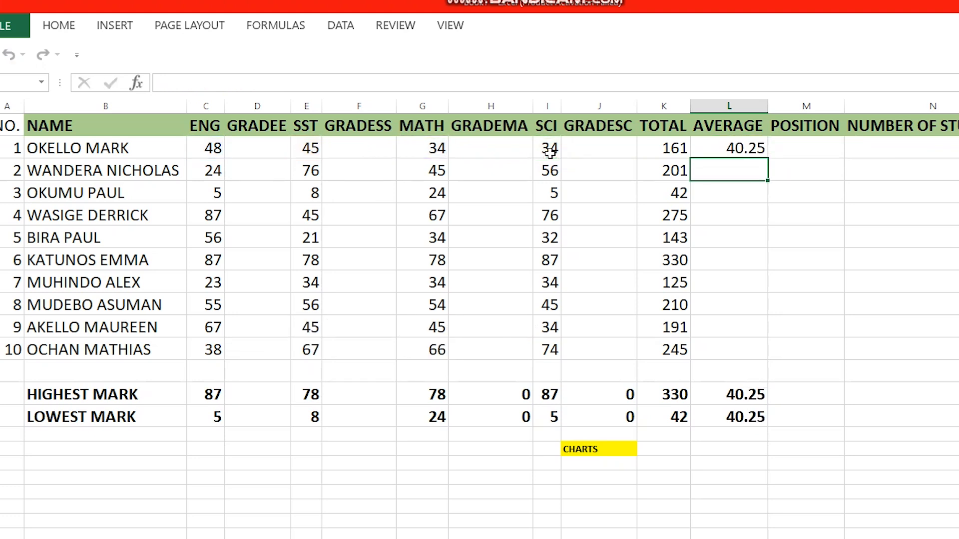
# Step: Fill the average formula down to L11 for all ten students
pyautogui.click(755, 150)
pyautogui.moveTo(768, 160); pyautogui.dragTo(755, 360)
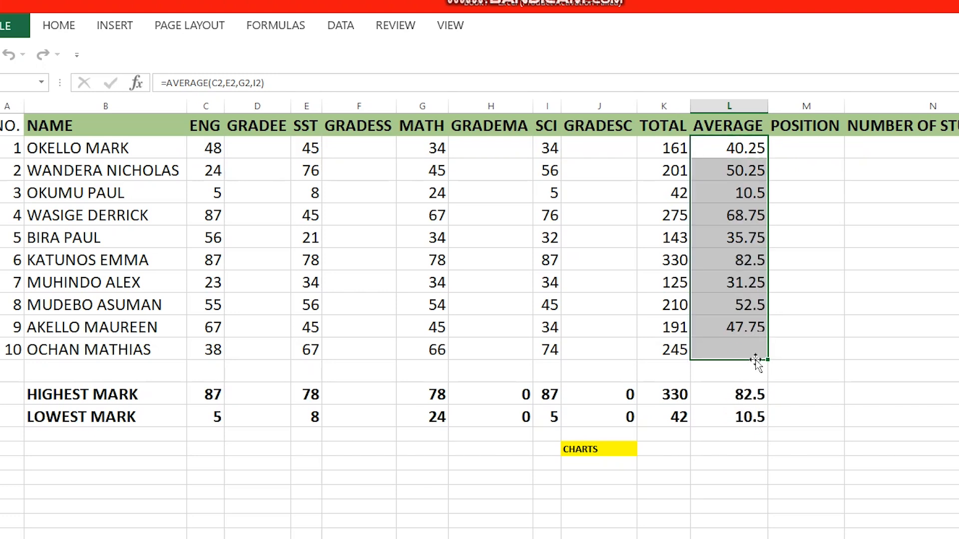
pyautogui.click(800, 152)
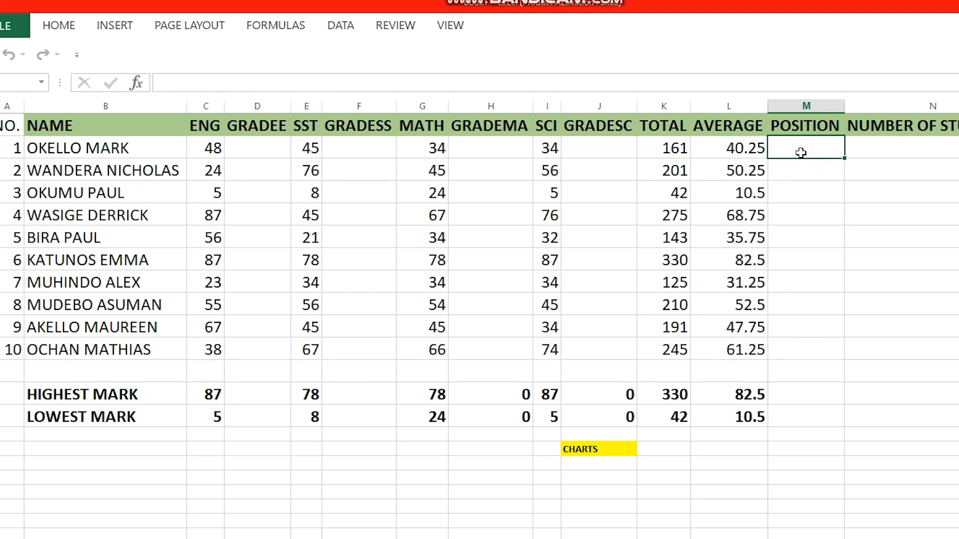
# Step: Enter =RANK(K2,$K$2:$K$11,0) in M2 and fill it down to M11
pyautogui.write('=RA')
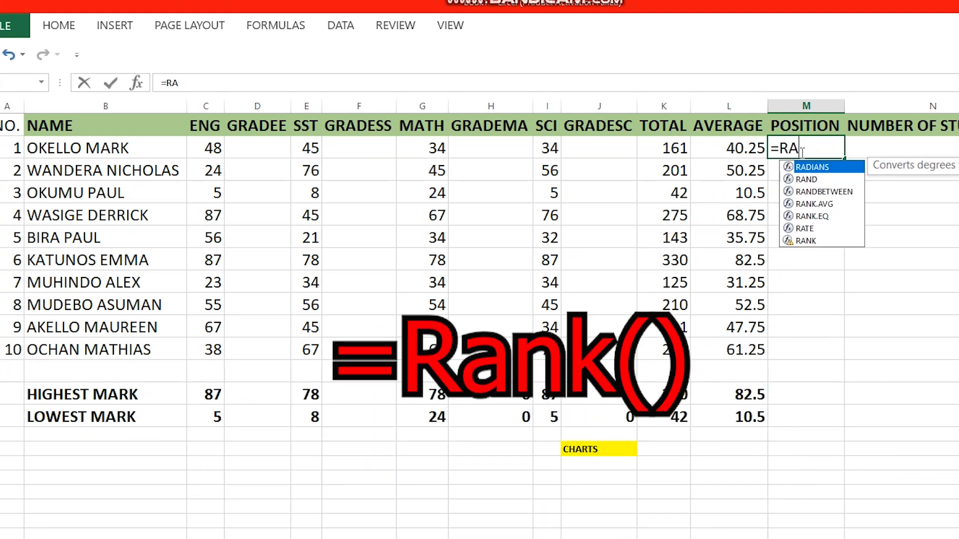
pyautogui.write('NK(')
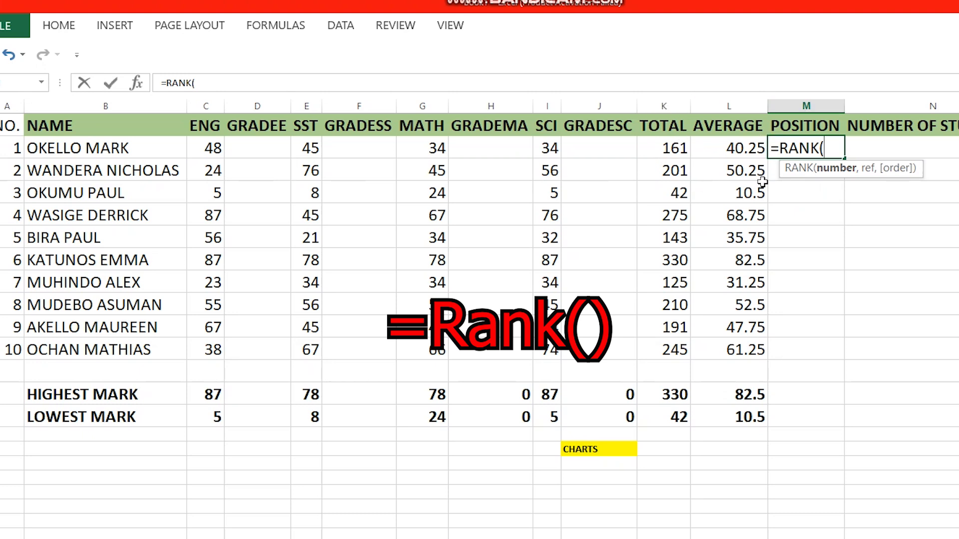
pyautogui.click(670, 149)
pyautogui.write(',')
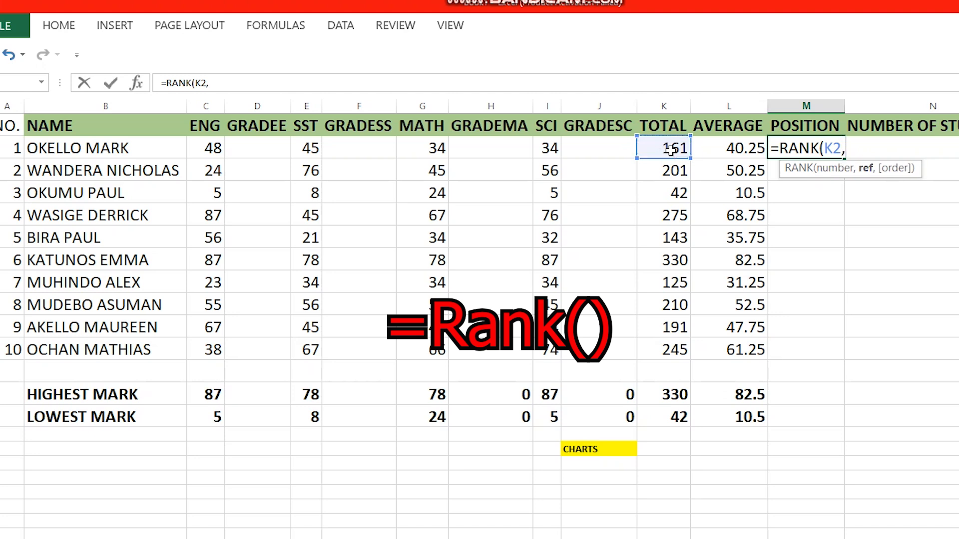
pyautogui.moveTo(657, 148); pyautogui.dragTo(659, 349)
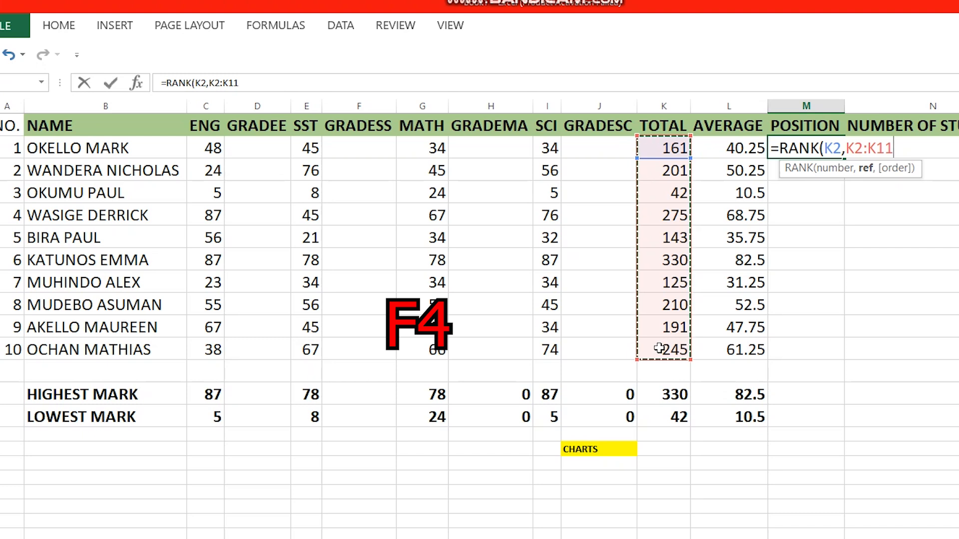
pyautogui.press('F4')
pyautogui.write(',')
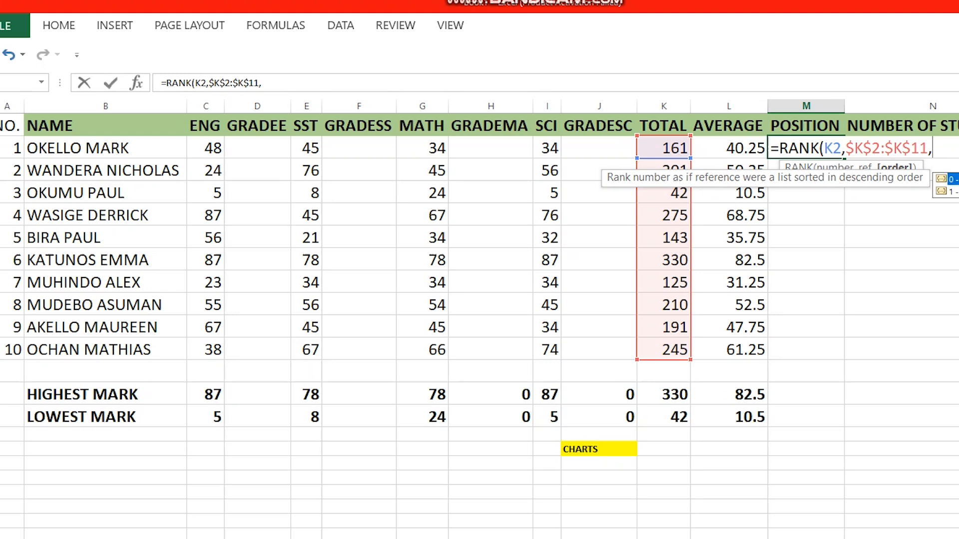
pyautogui.write('0)')
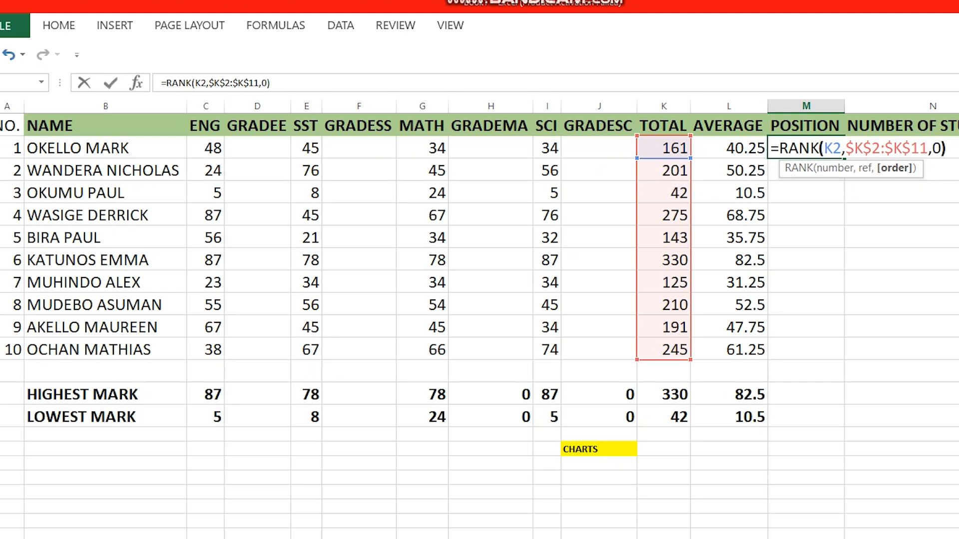
pyautogui.press('Return')
pyautogui.click(815, 152)
pyautogui.moveTo(839, 158); pyautogui.dragTo(831, 354)
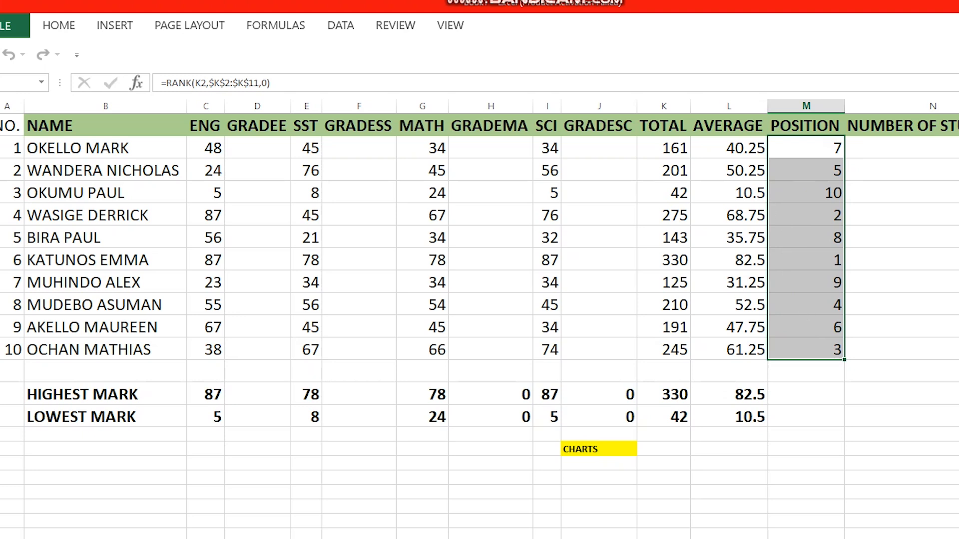
pyautogui.click(907, 152)
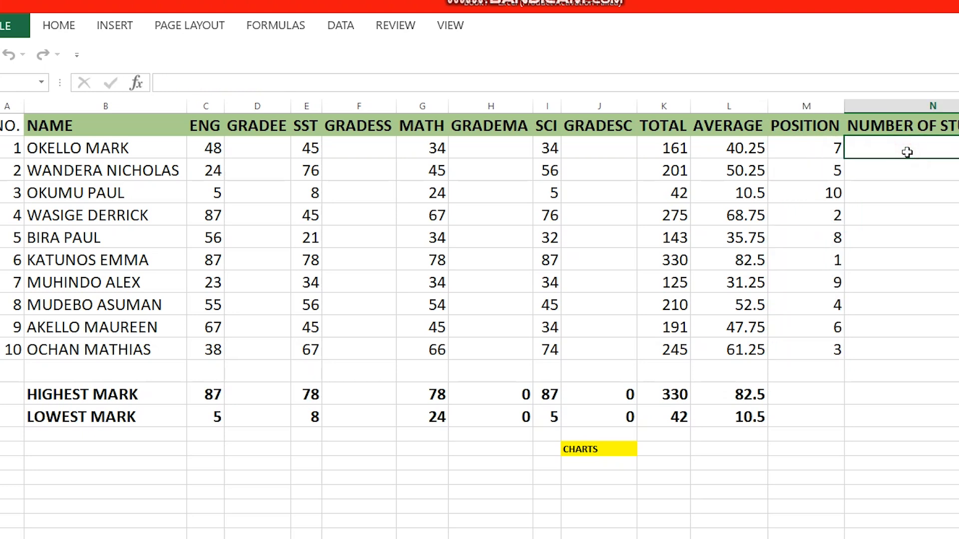
# Step: Enter =COUNT(M2:M11) in N2 to count the ten students
pyautogui.write('=COUNT')
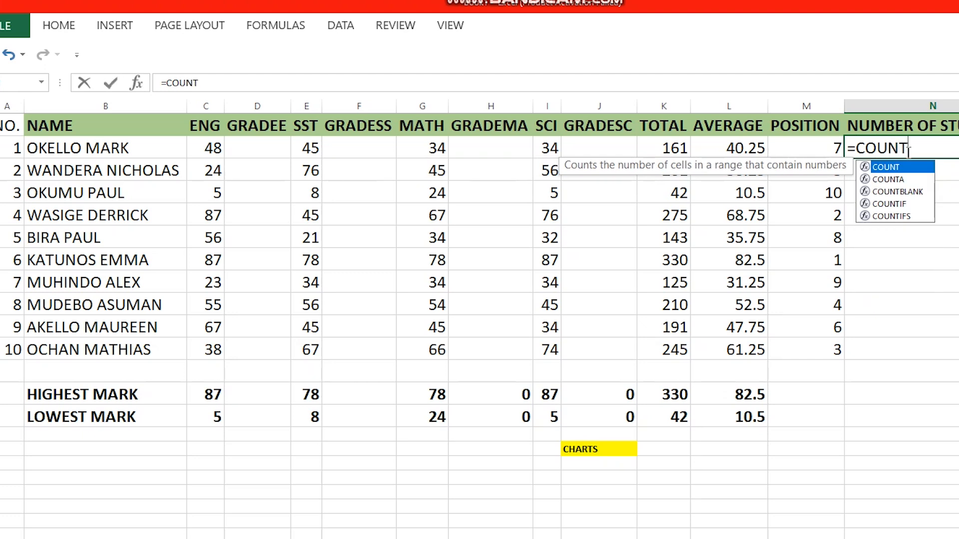
pyautogui.write('(')
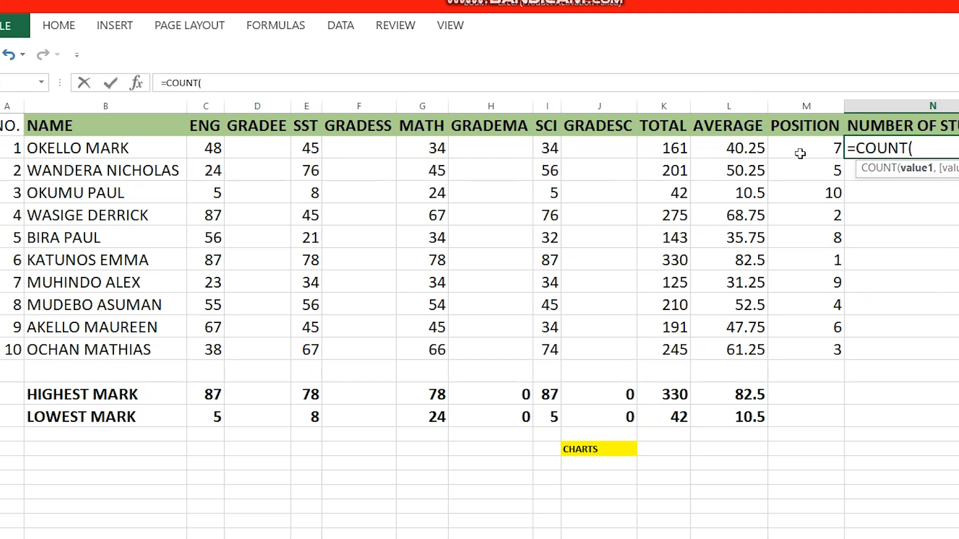
pyautogui.moveTo(796, 147); pyautogui.dragTo(807, 339)
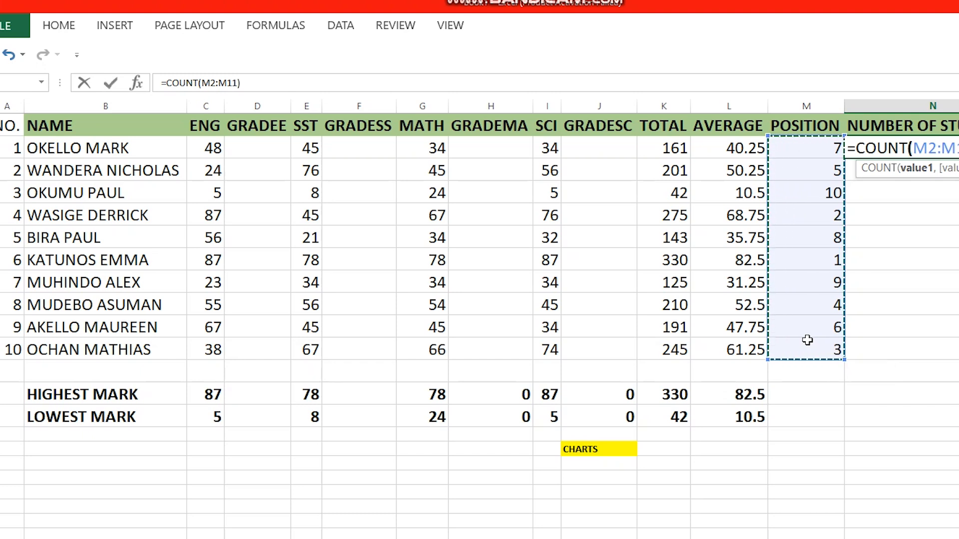
pyautogui.press('Return')
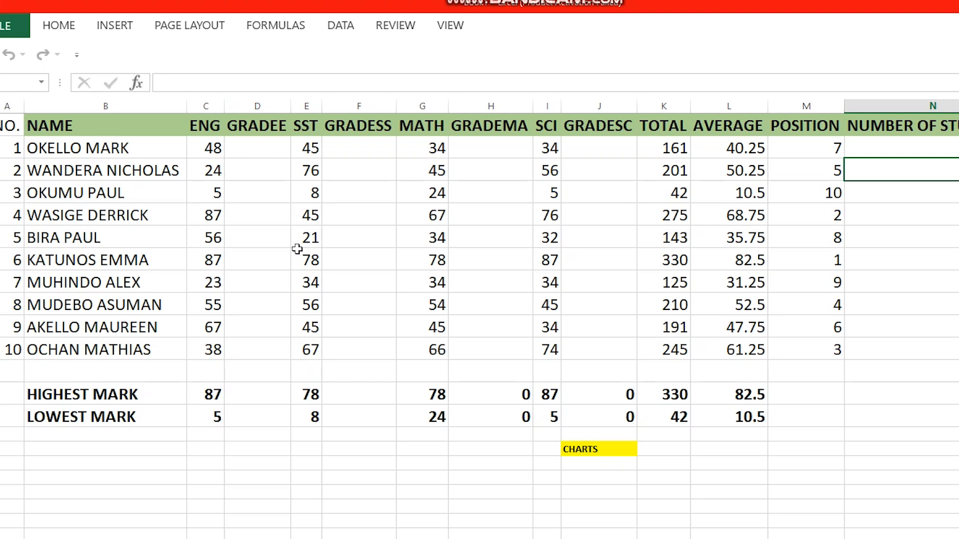
# Step: Begin D2's grade formula with =IF(C2>=80,"D1", and open a nested IF
pyautogui.click(253, 150)
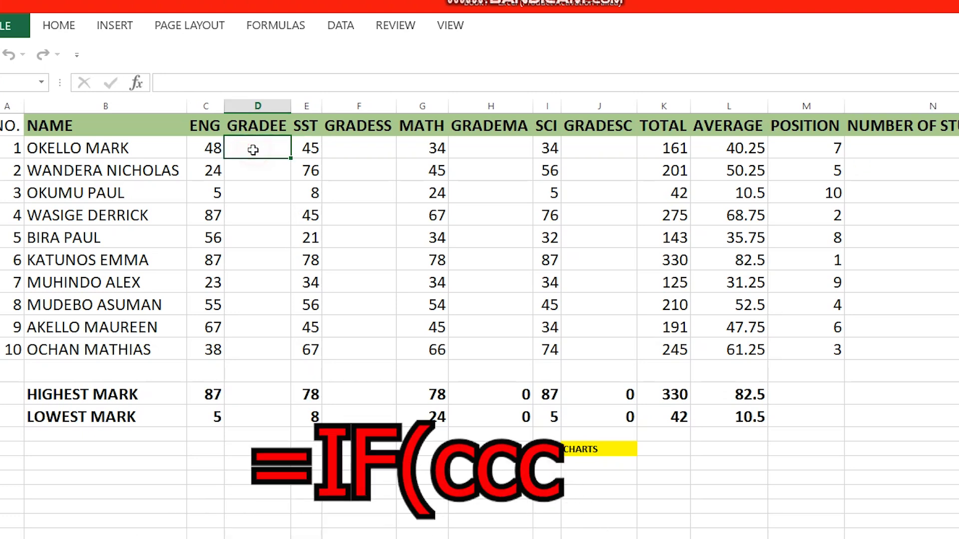
pyautogui.write('=')
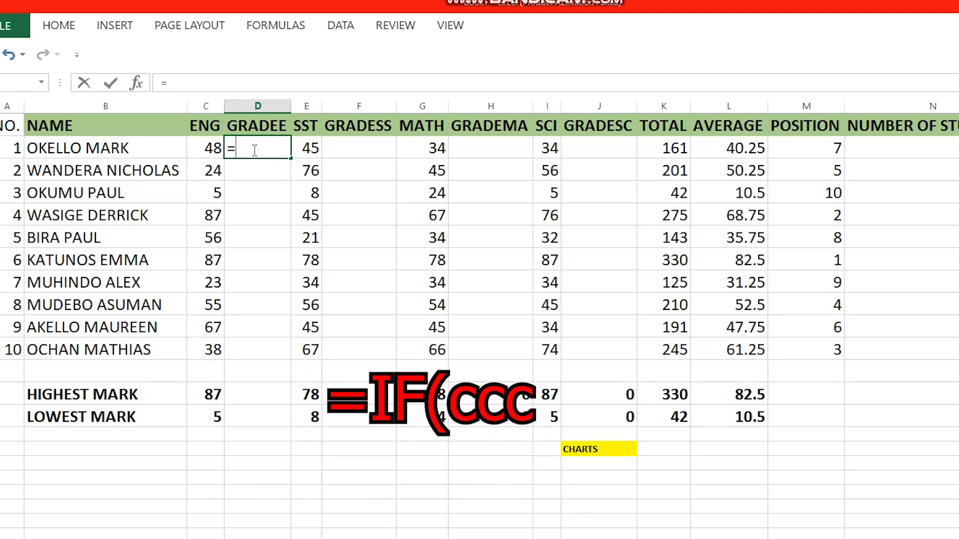
pyautogui.write('IF(')
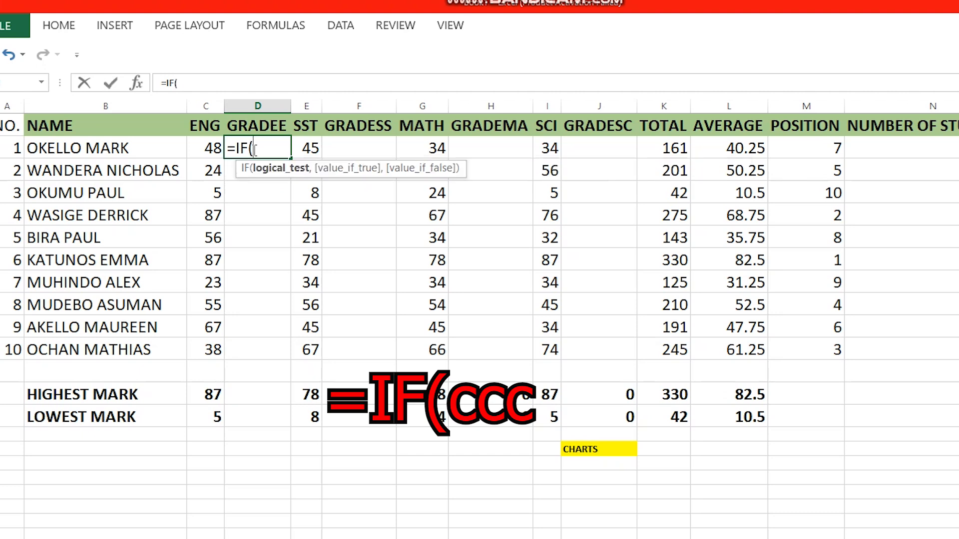
pyautogui.click(212, 149)
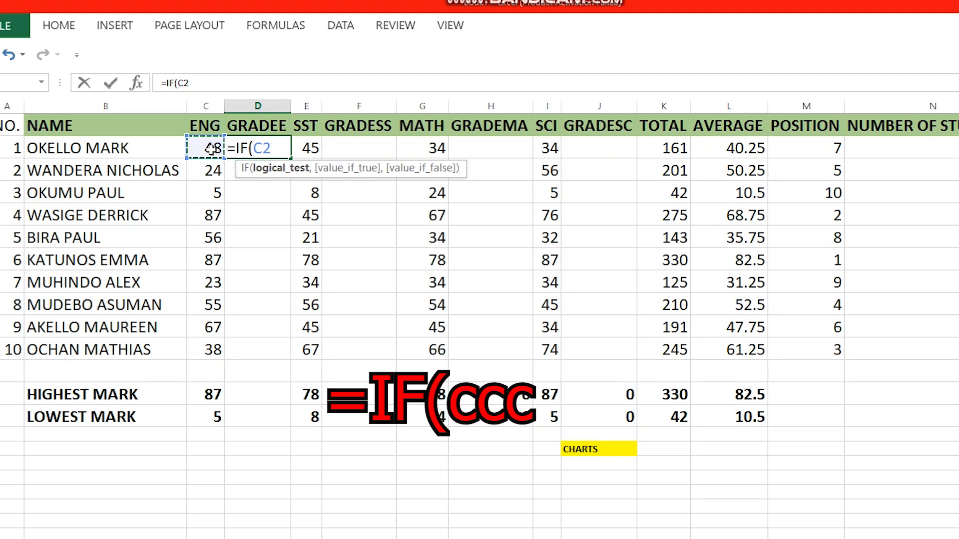
pyautogui.write('<')
pyautogui.press('BackSpace')
pyautogui.write('>')
pyautogui.press('BackSpace')
pyautogui.write('>=')
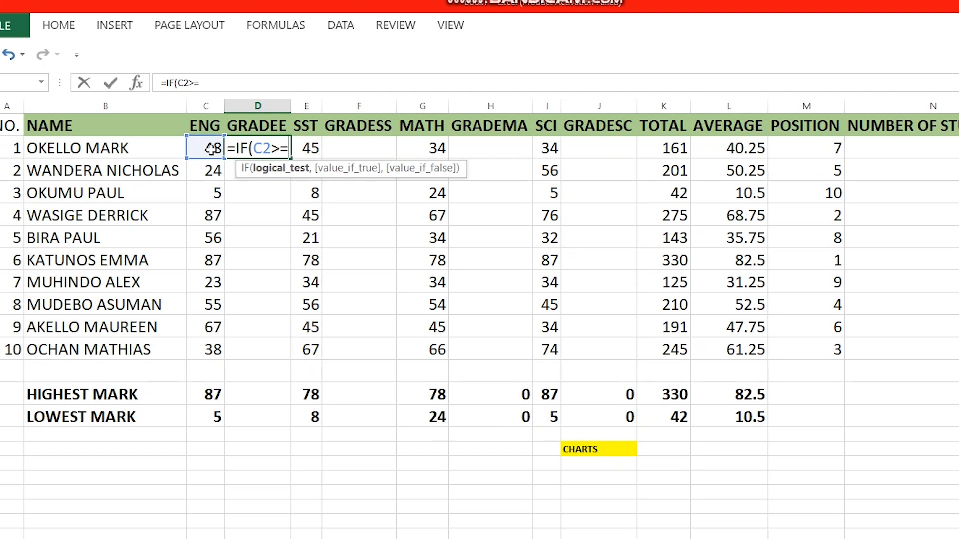
pyautogui.write('80,"')
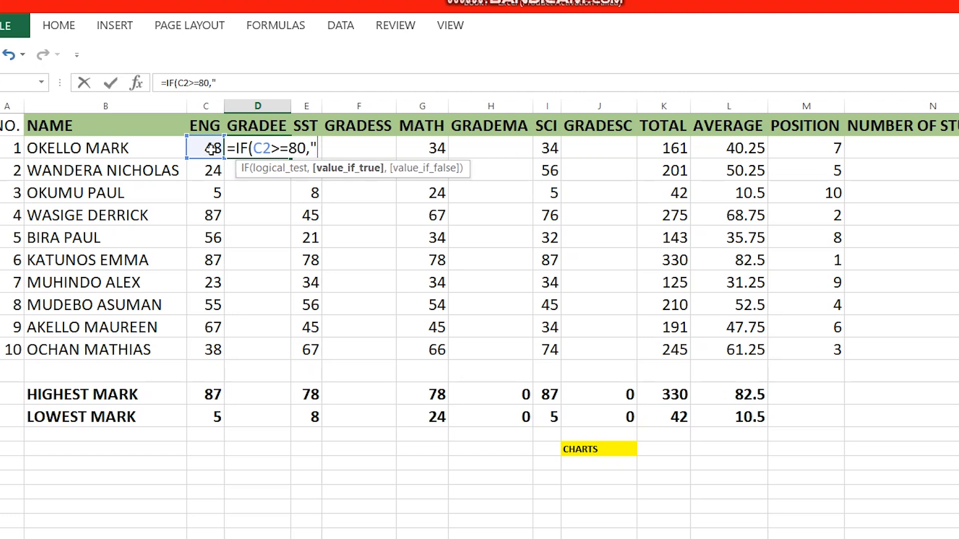
pyautogui.write('D1",')
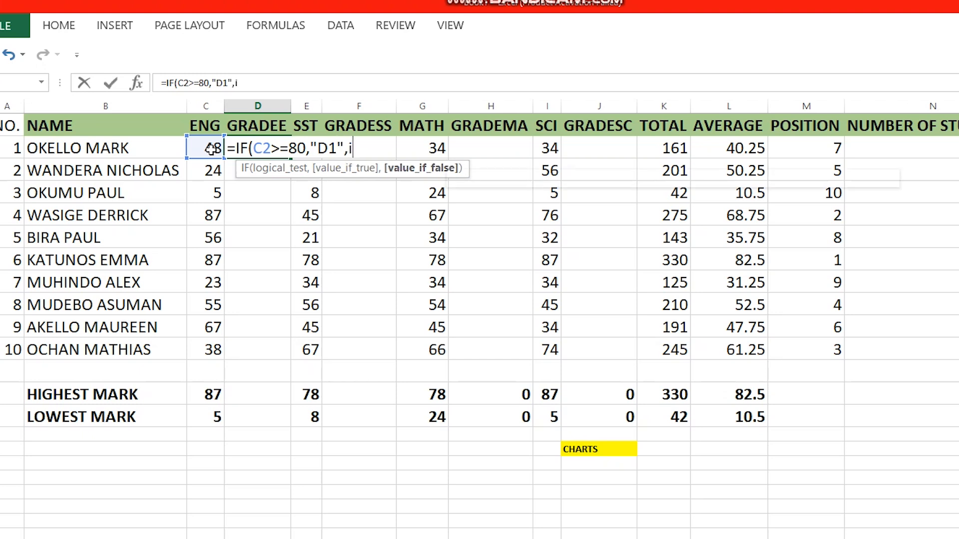
pyautogui.write('i')
pyautogui.press('BackSpace')
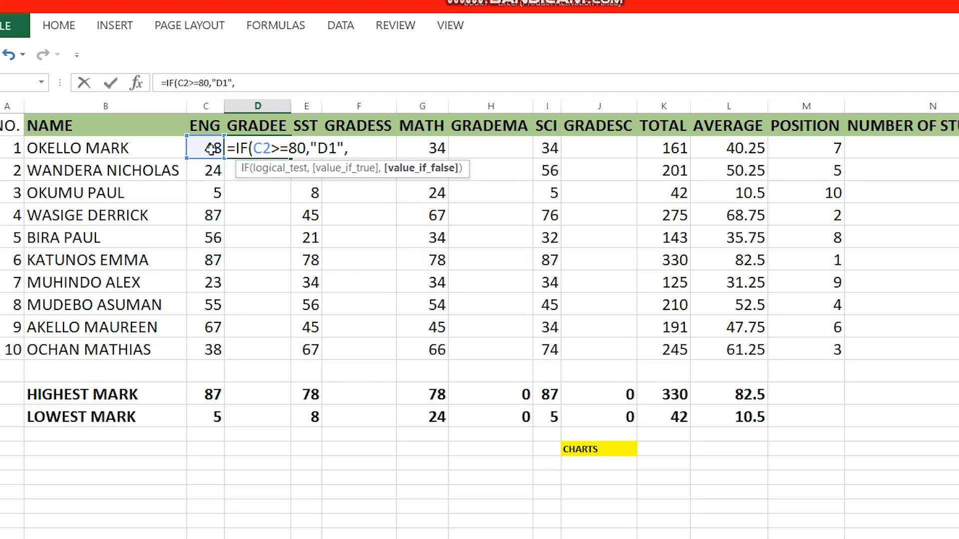
pyautogui.write('IF')
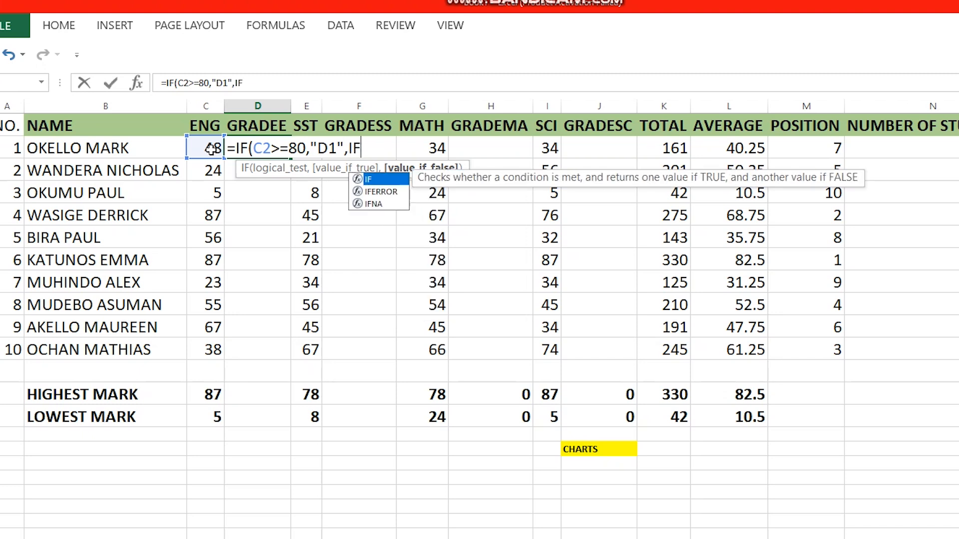
pyautogui.write('(')
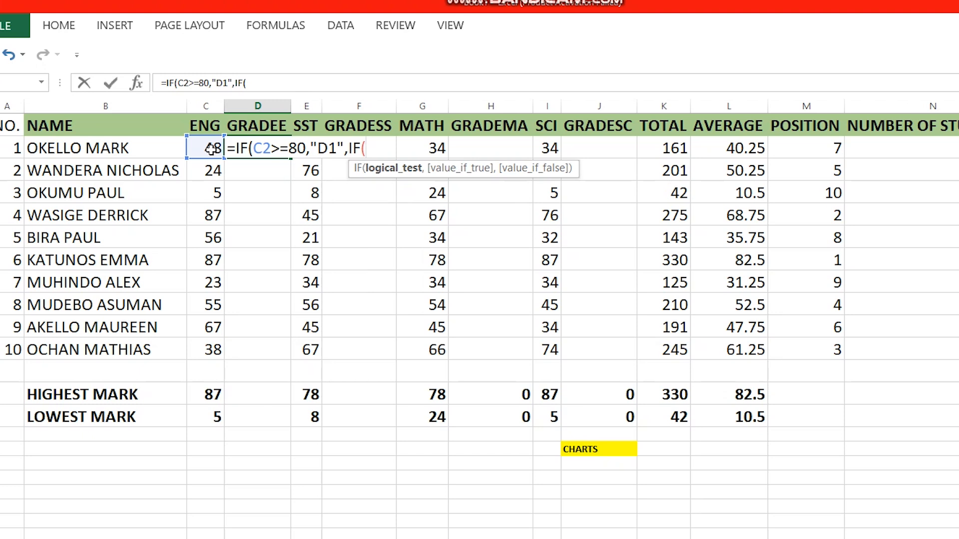
# Step: Complete the nested IFs: C3 at 60, C6 at 40, otherwise FAIL
pyautogui.click(210, 148)
pyautogui.write('>=')
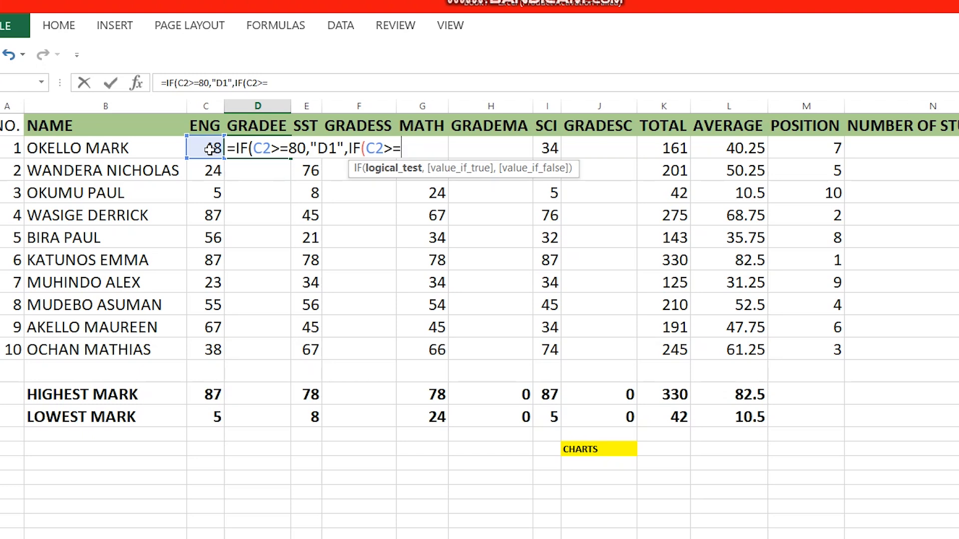
pyautogui.write('60,')
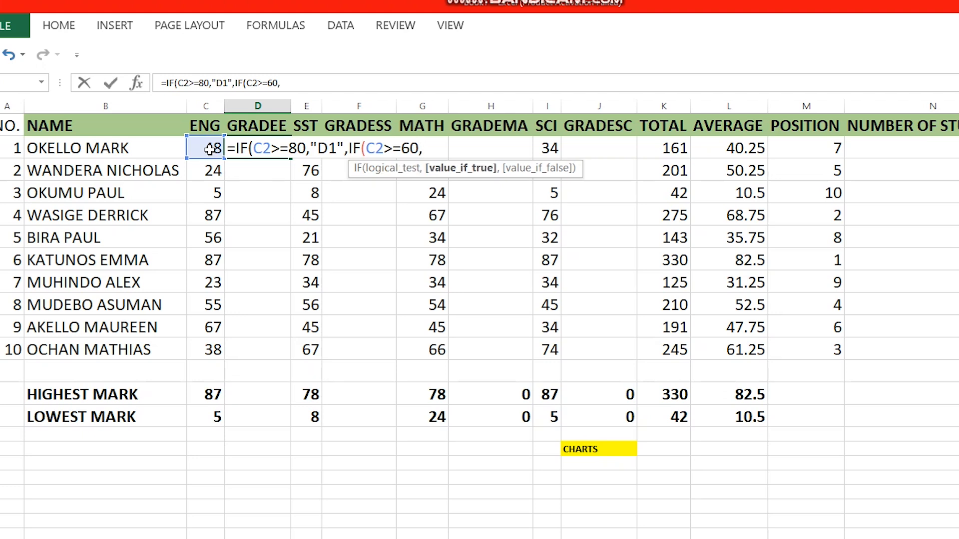
pyautogui.write('"C3",')
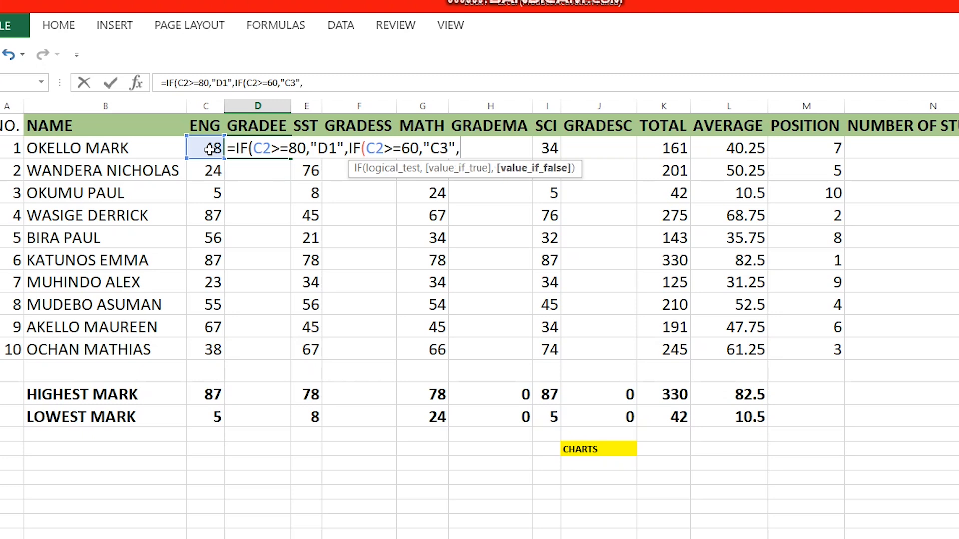
pyautogui.write('IF')
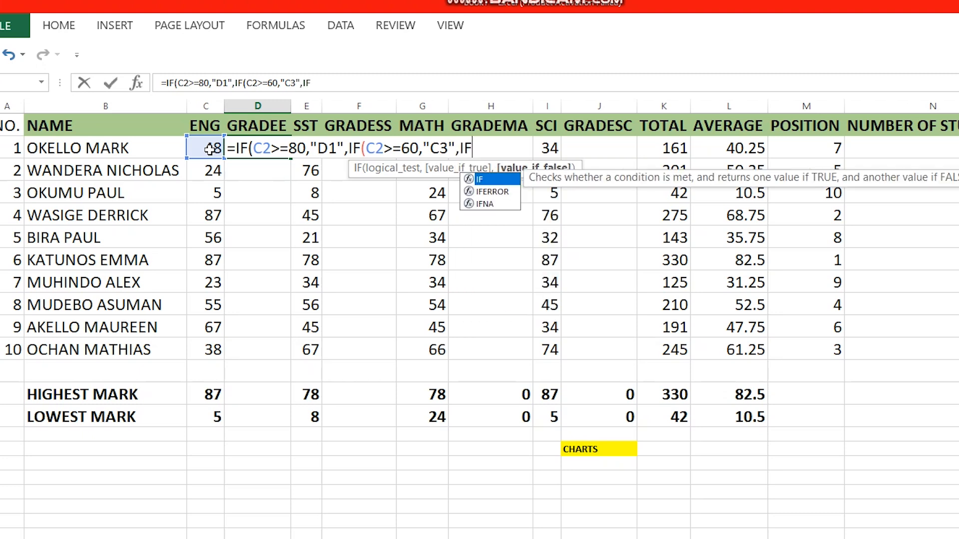
pyautogui.write('(')
pyautogui.click(209, 149)
pyautogui.write('>')
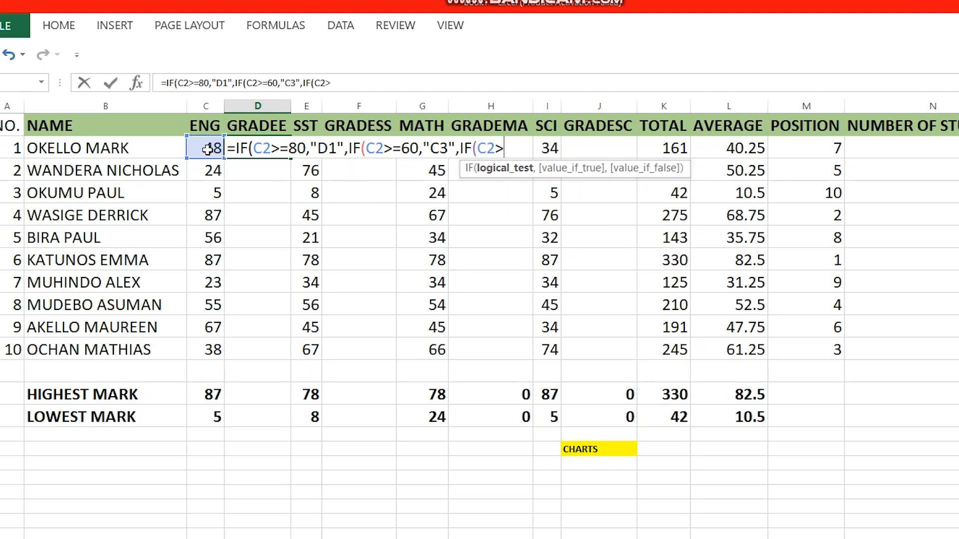
pyautogui.write('=40,"C6",')
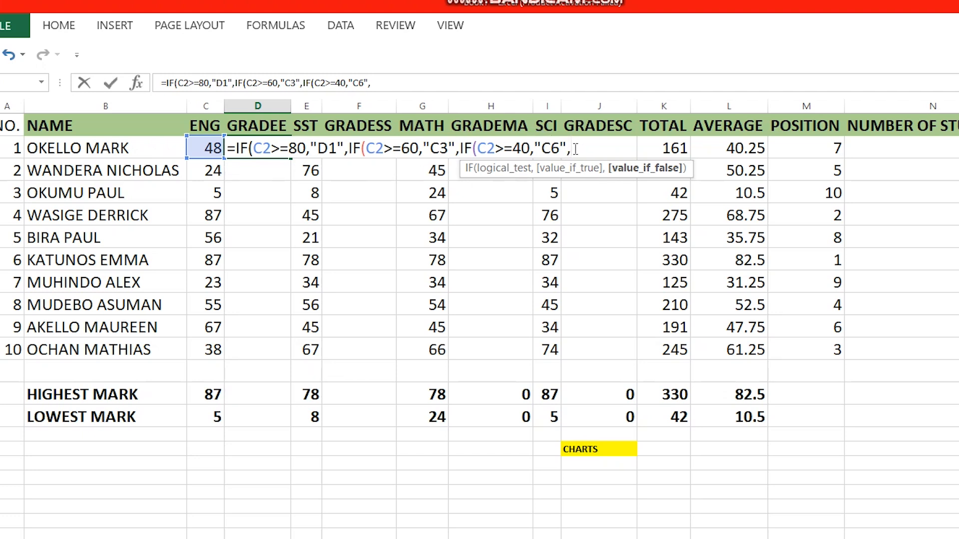
pyautogui.write('"')
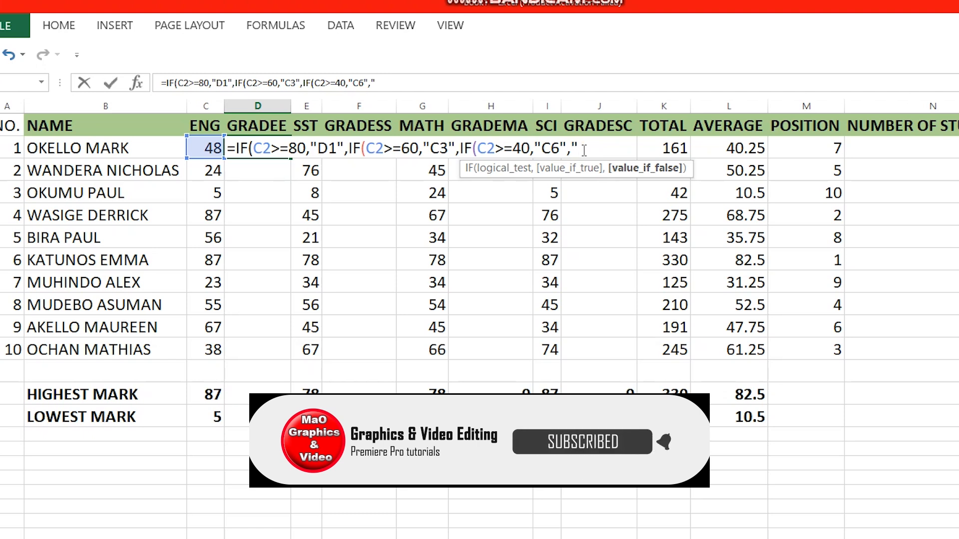
pyautogui.write('F9')
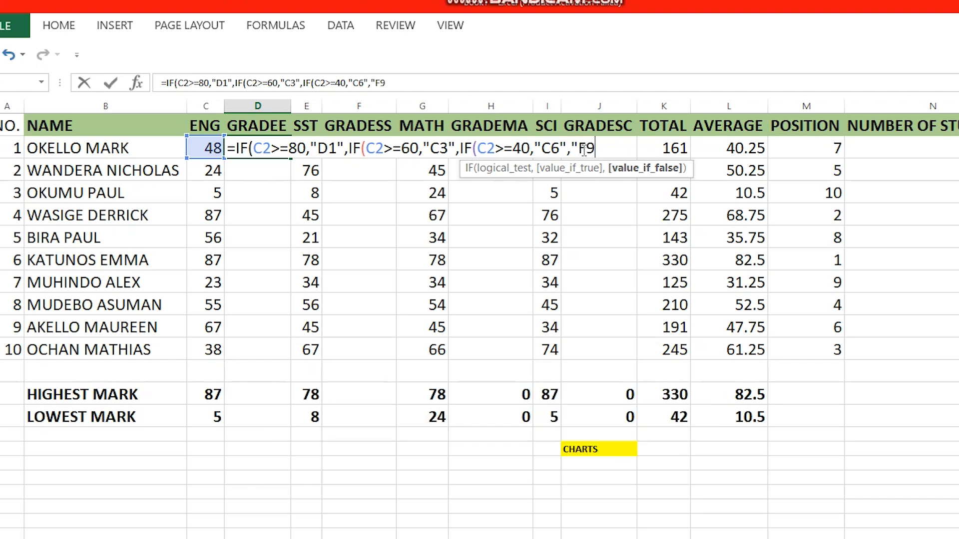
pyautogui.write('"')
pyautogui.press('BackSpace')
pyautogui.write('AIL')
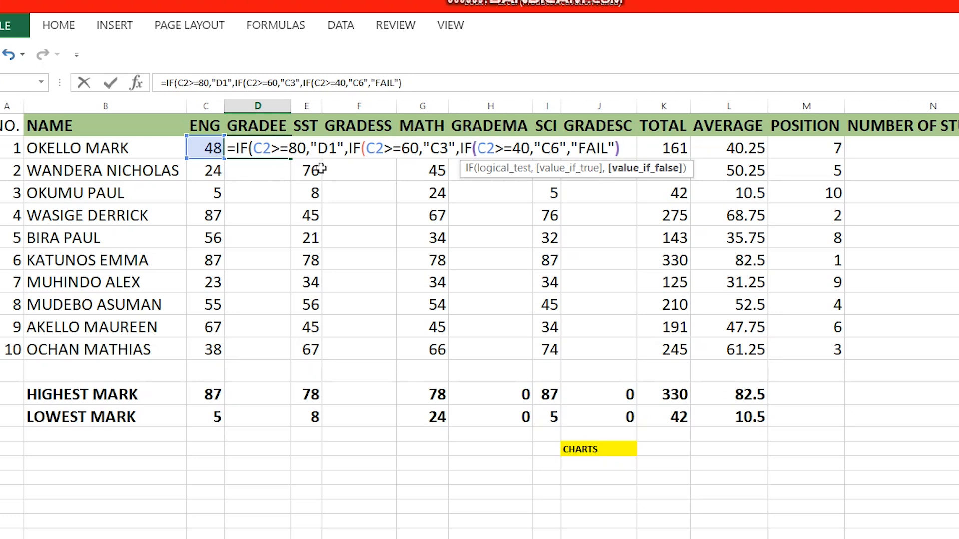
pyautogui.write('))')
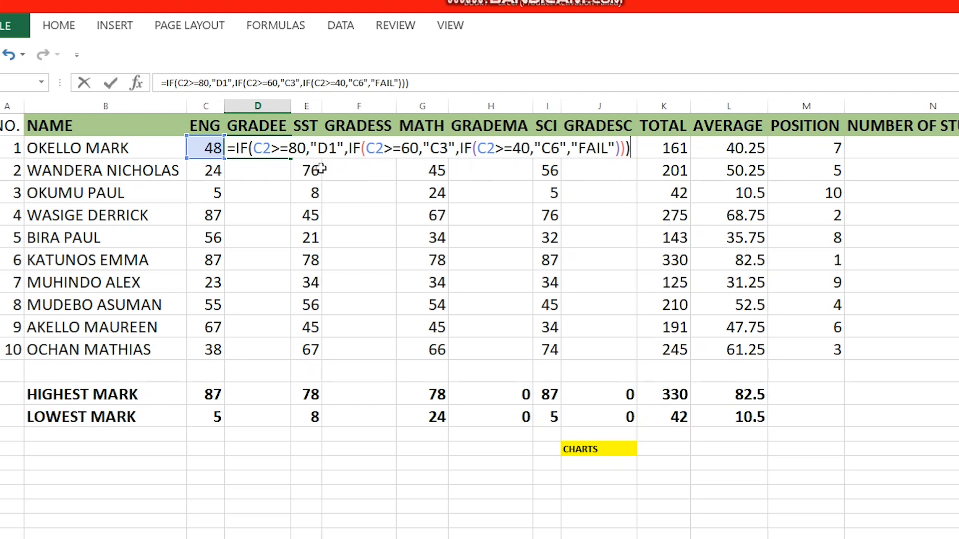
pyautogui.press('Return')
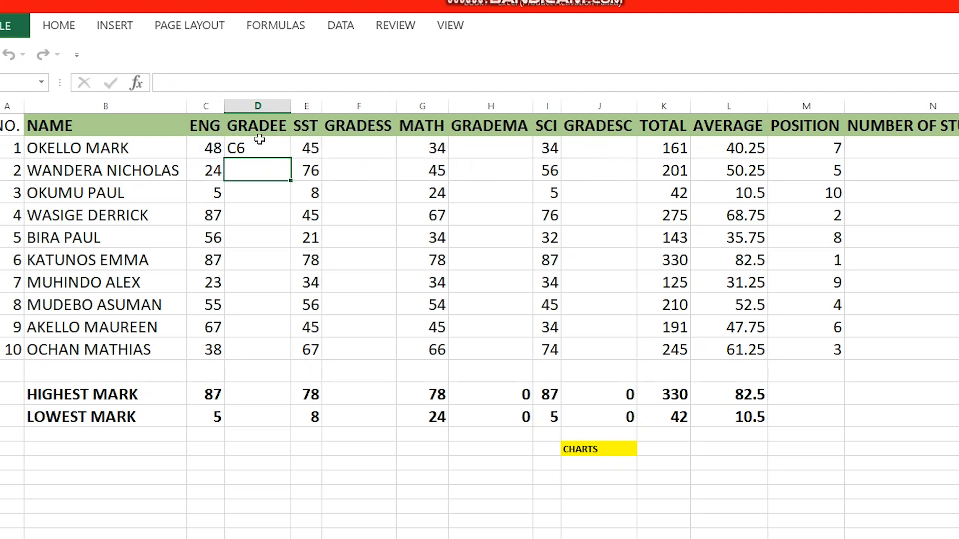
pyautogui.click(260, 146)
# Step: Fill D2's nested-IF grade down to D11 for all ten students
pyautogui.moveTo(290, 158); pyautogui.dragTo(283, 349)
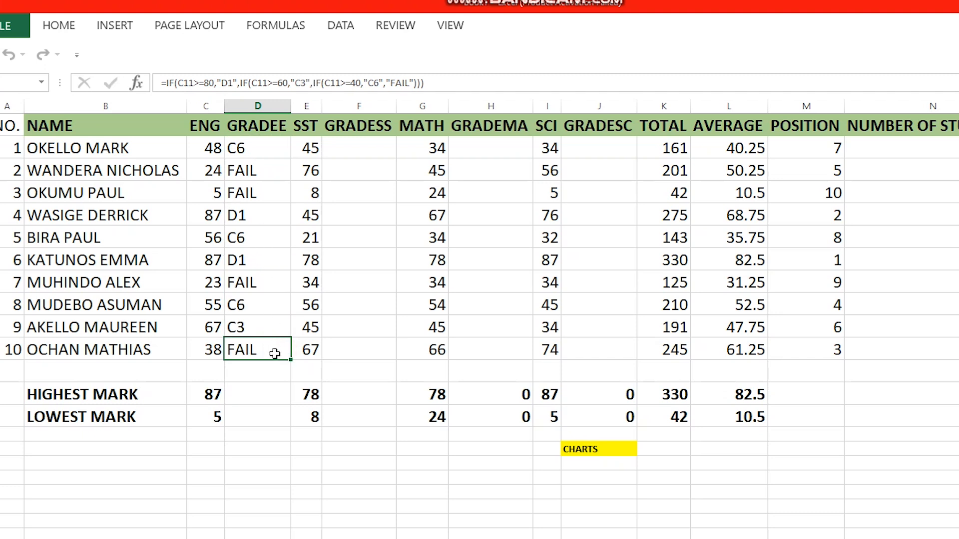
pyautogui.click(356, 215)
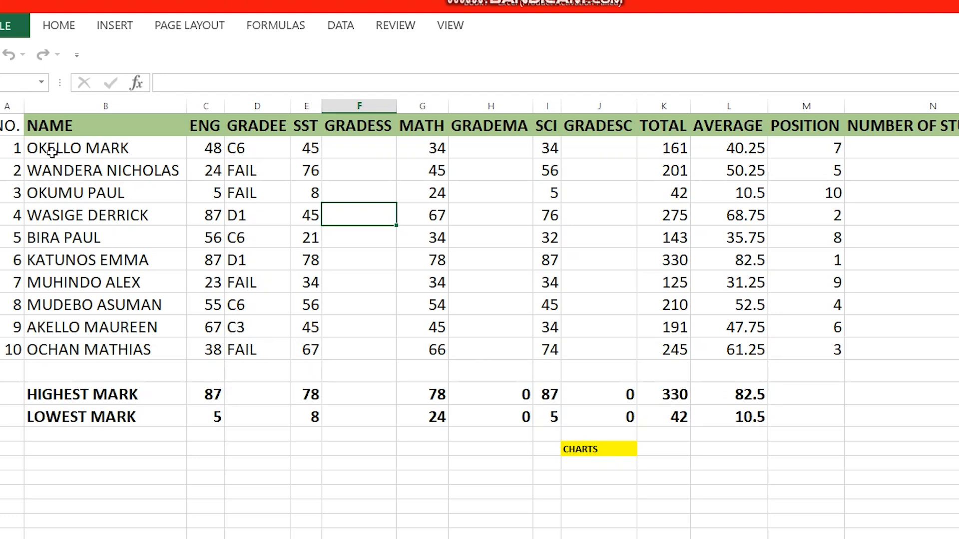
# Step: Insert a clustered column chart of the student names and subject marks in B1:I11
pyautogui.moveTo(30, 127); pyautogui.dragTo(554, 341)
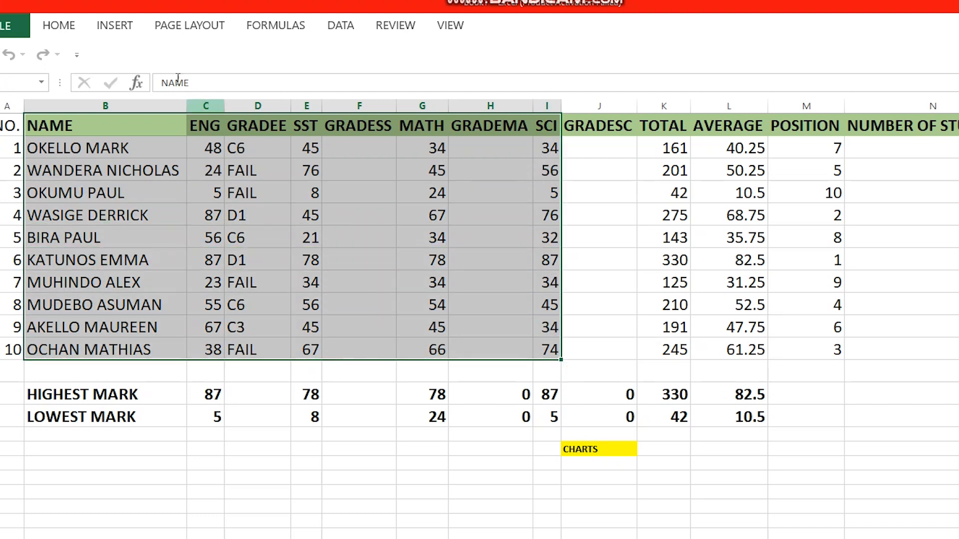
pyautogui.click(106, 28)
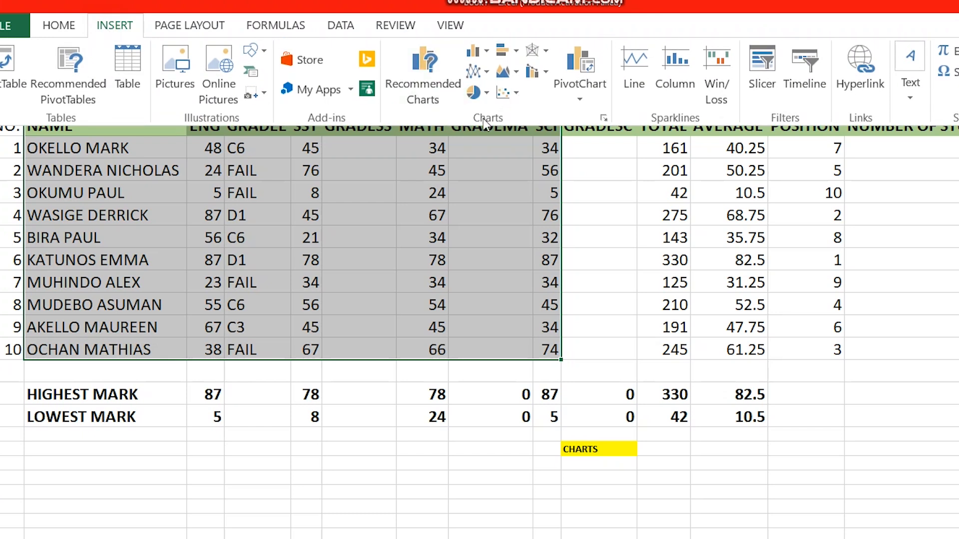
pyautogui.click(482, 54)
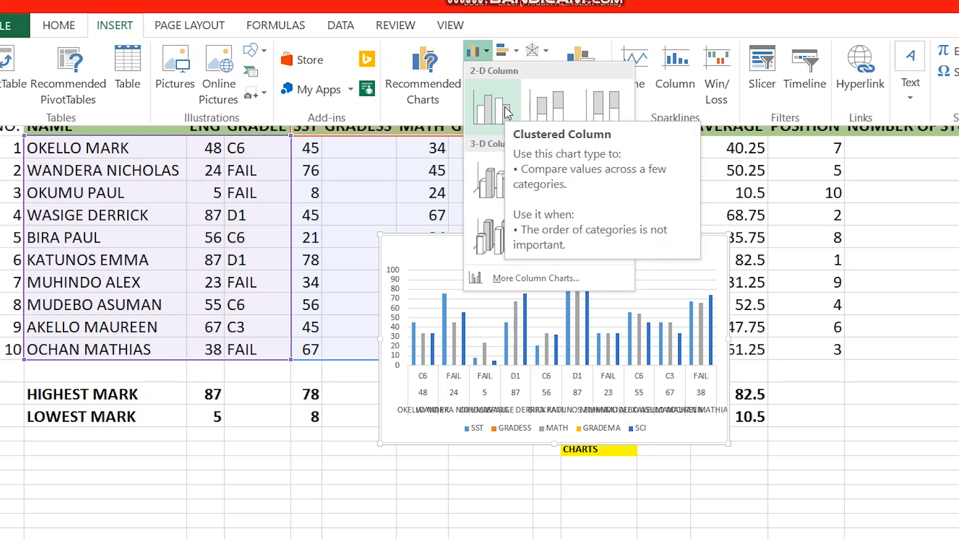
pyautogui.click(497, 106)
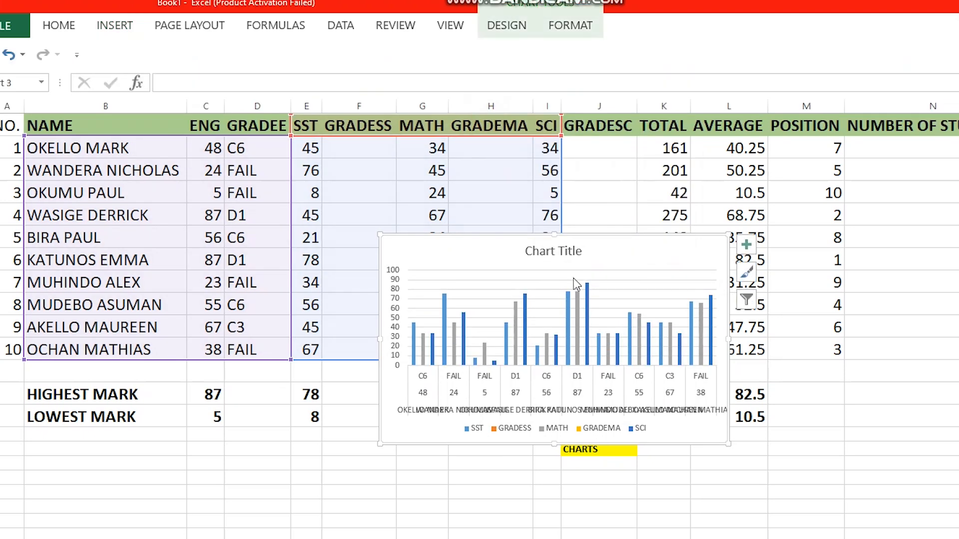
# Step: Move the column chart to the lower right of the sheet, keeping its title on top
pyautogui.moveTo(560, 252); pyautogui.dragTo(699, 308)
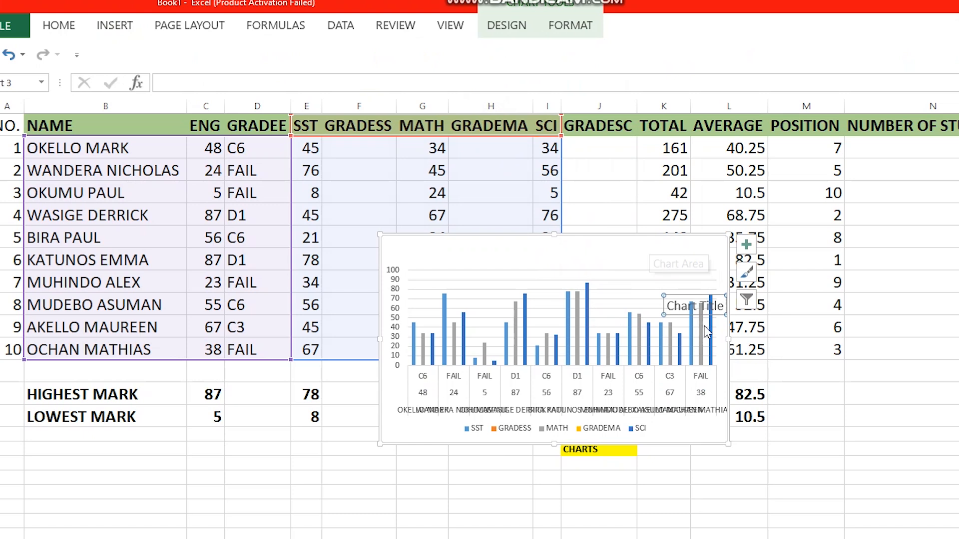
pyautogui.moveTo(682, 299); pyautogui.dragTo(550, 253)
pyautogui.moveTo(616, 232); pyautogui.dragTo(930, 335)
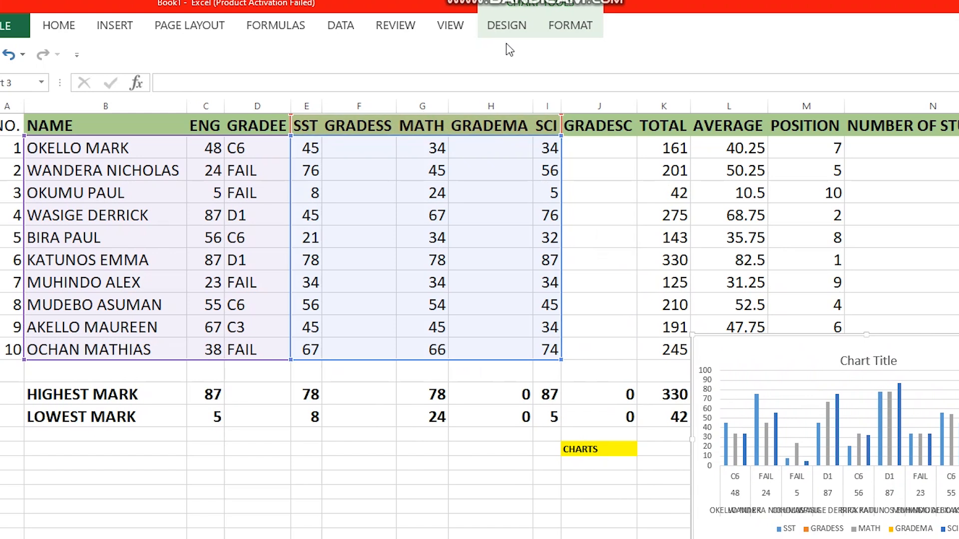
# Step: Change the marks chart from clustered columns to the first Line chart type
pyautogui.click(503, 28)
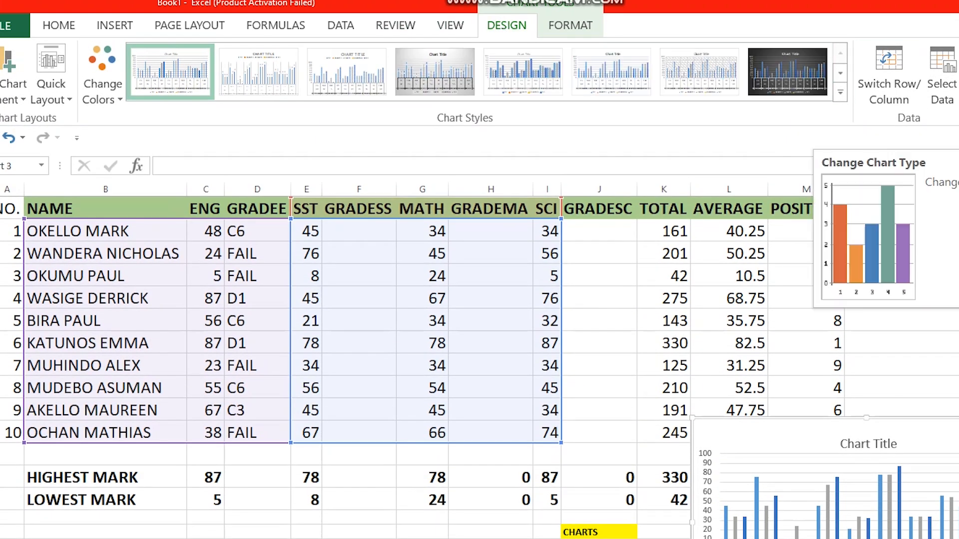
pyautogui.click(958, 75)
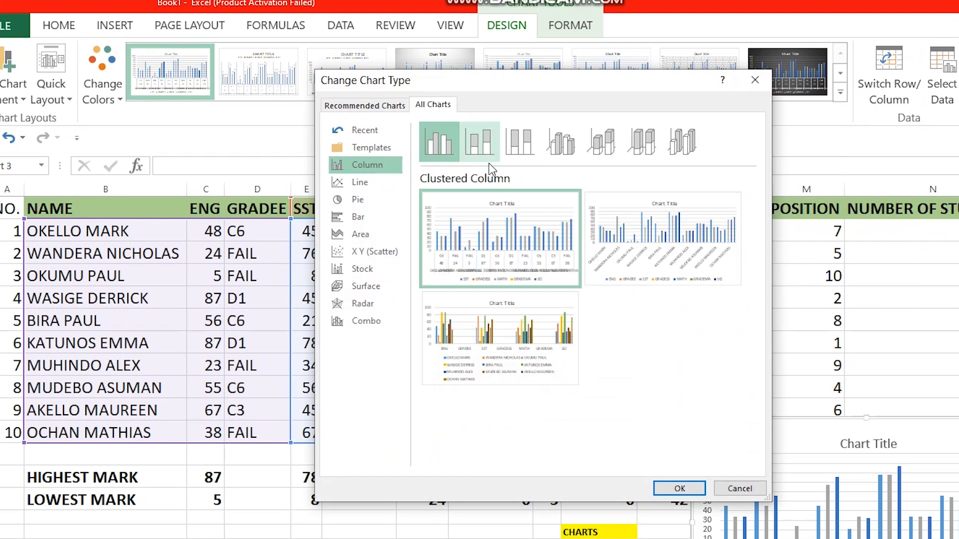
pyautogui.click(368, 183)
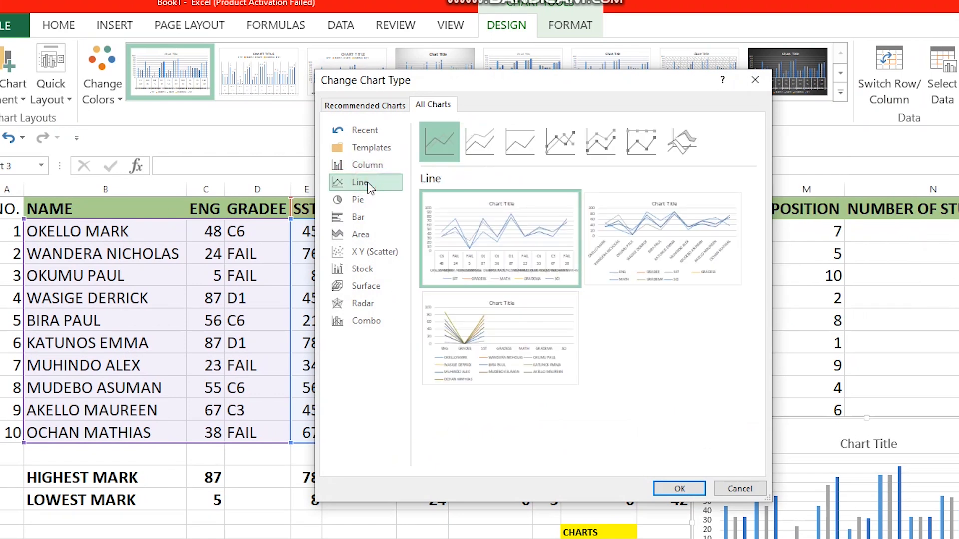
pyautogui.moveTo(531, 242)
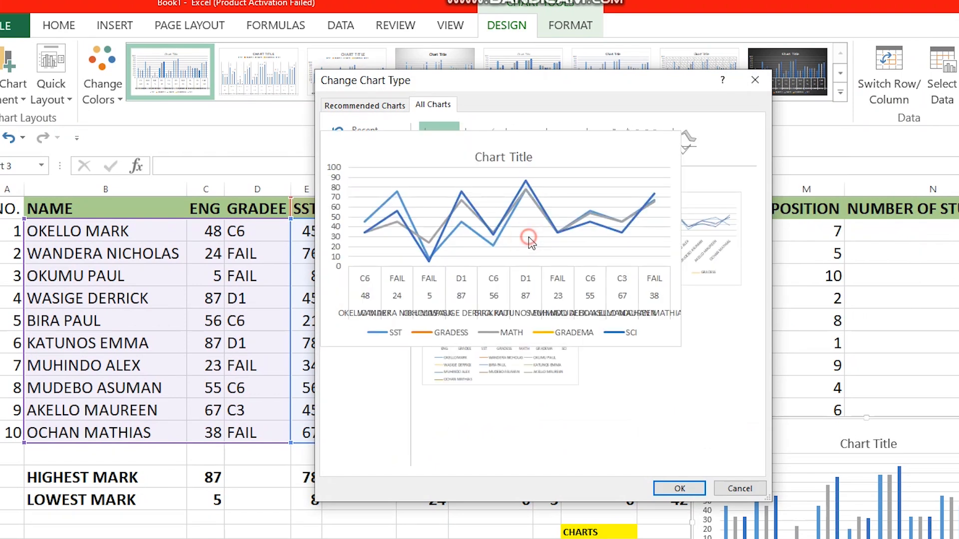
pyautogui.doubleClick(529, 238)
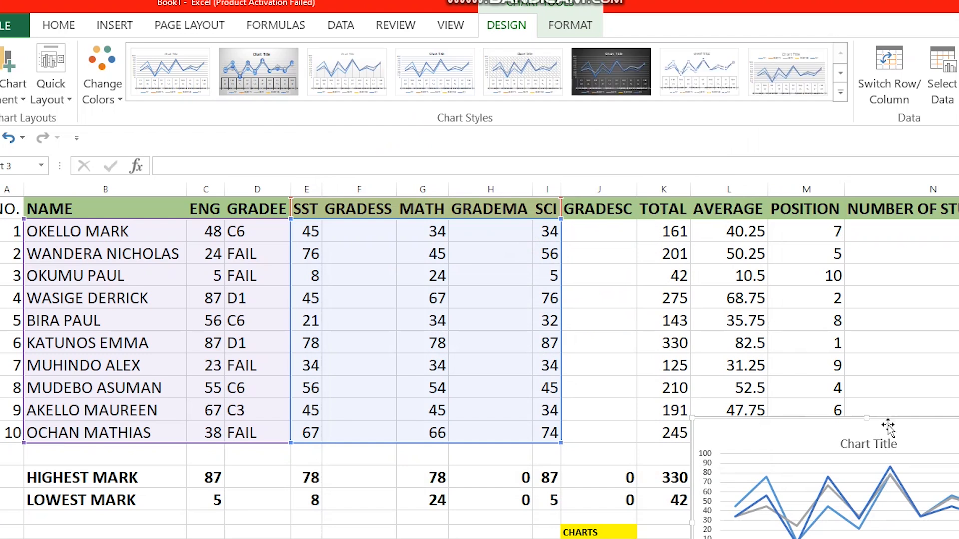
# Step: Move the line chart up beside the marks table and select the NAME and ENG columns
pyautogui.moveTo(891, 424); pyautogui.dragTo(872, 289)
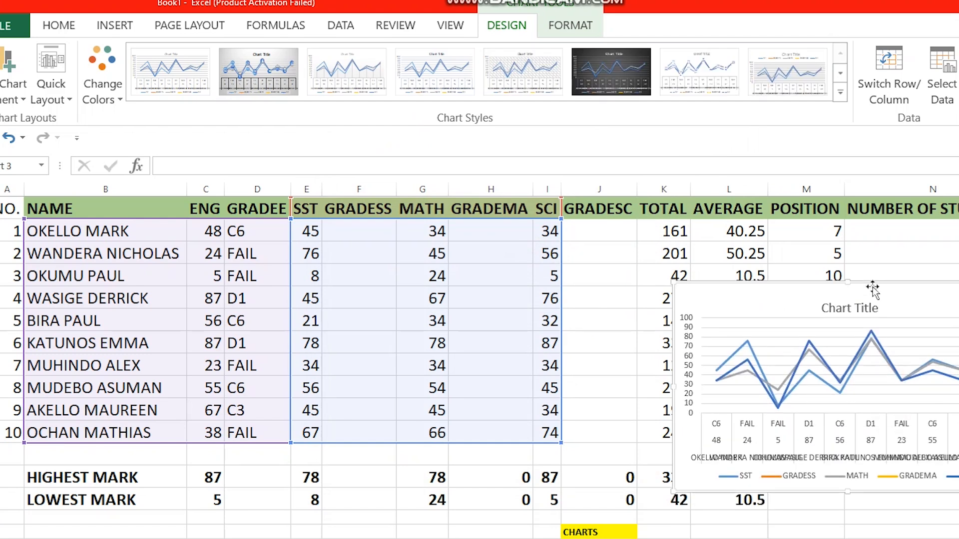
pyautogui.click(517, 499)
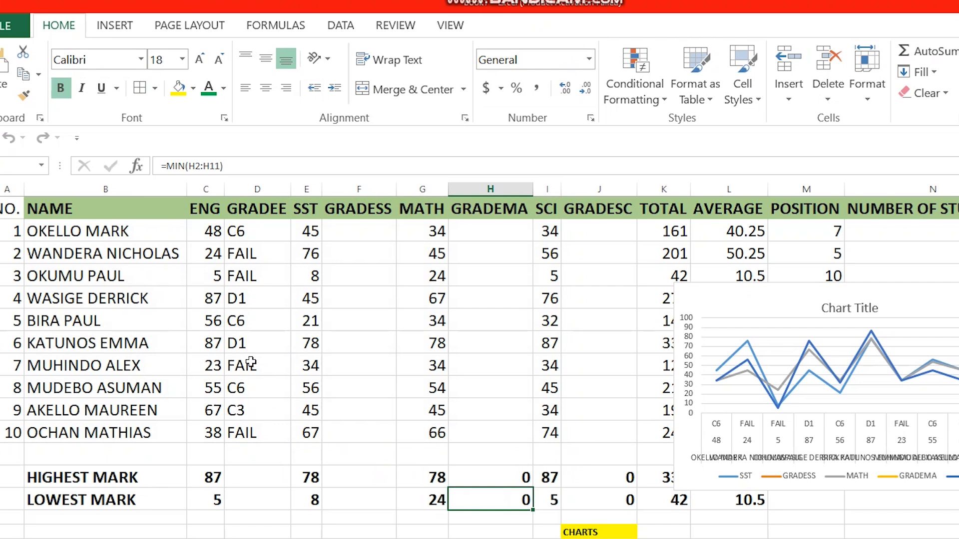
pyautogui.moveTo(45, 210); pyautogui.dragTo(207, 428)
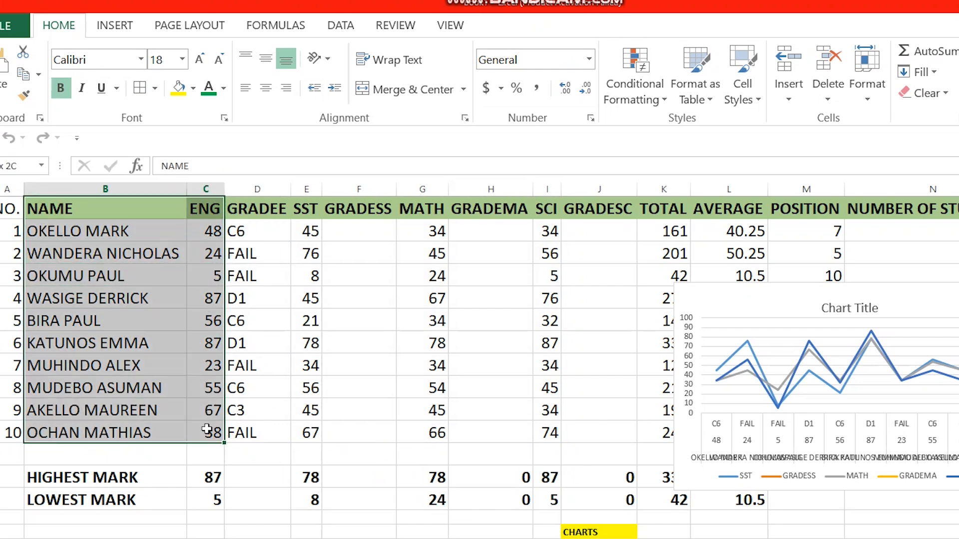
# Step: Insert a 3-D pie chart of the ENG marks and place it down-left on the sheet
pyautogui.click(131, 33)
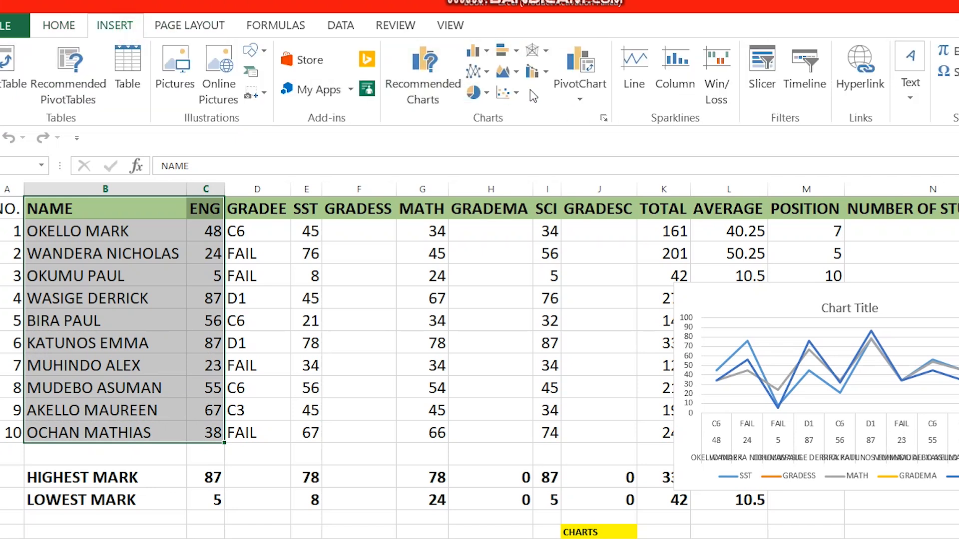
pyautogui.click(474, 92)
pyautogui.click(505, 223)
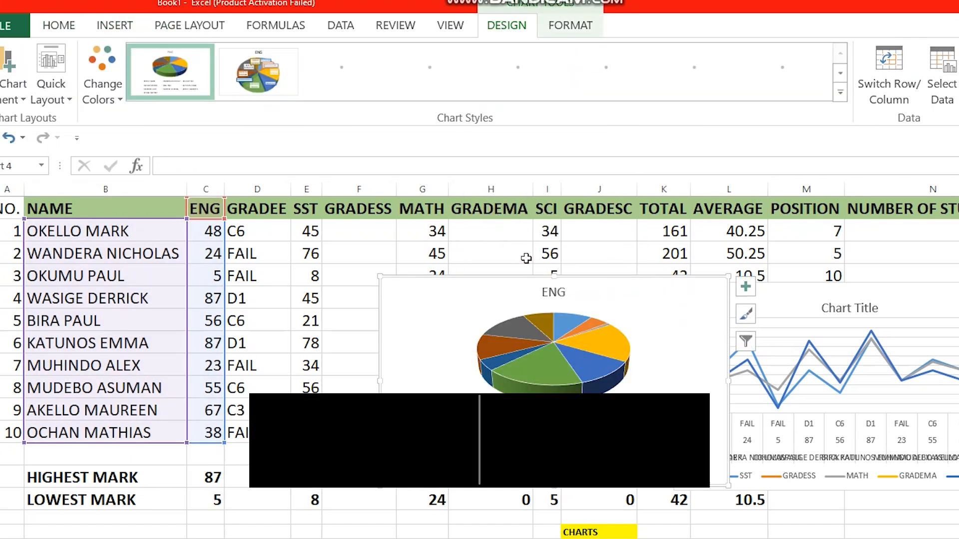
pyautogui.moveTo(561, 298); pyautogui.dragTo(439, 381)
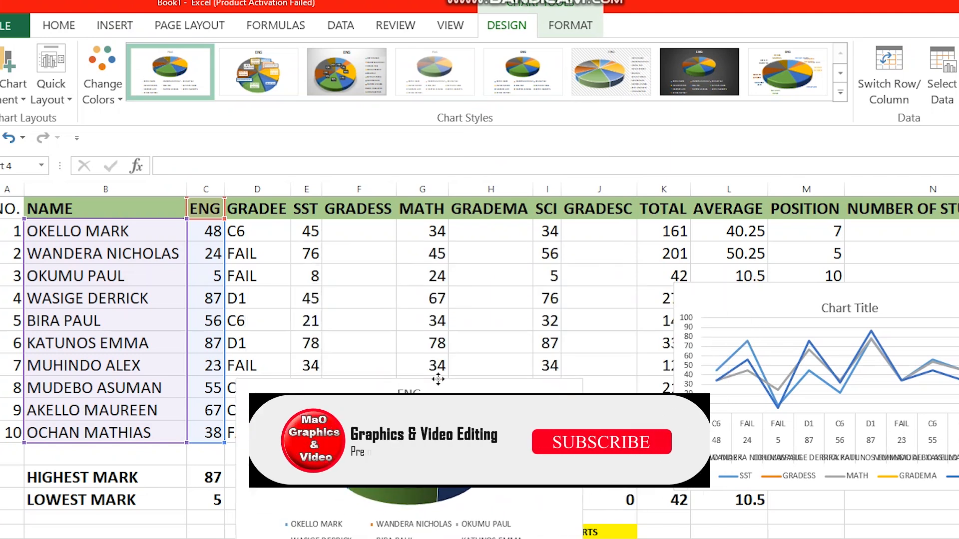